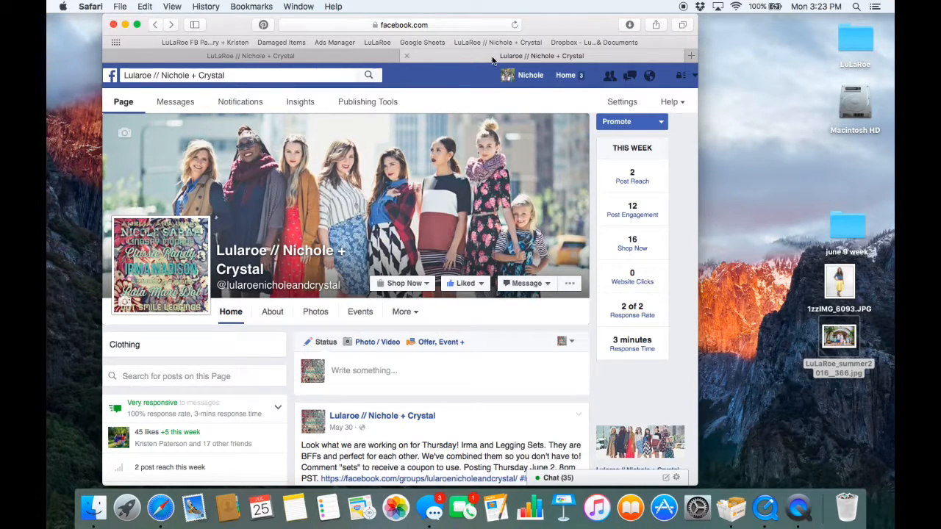
# - Switch to the LuLaRoe group page and open the form for creating a new Facebook Page
pyautogui.click(291, 59)
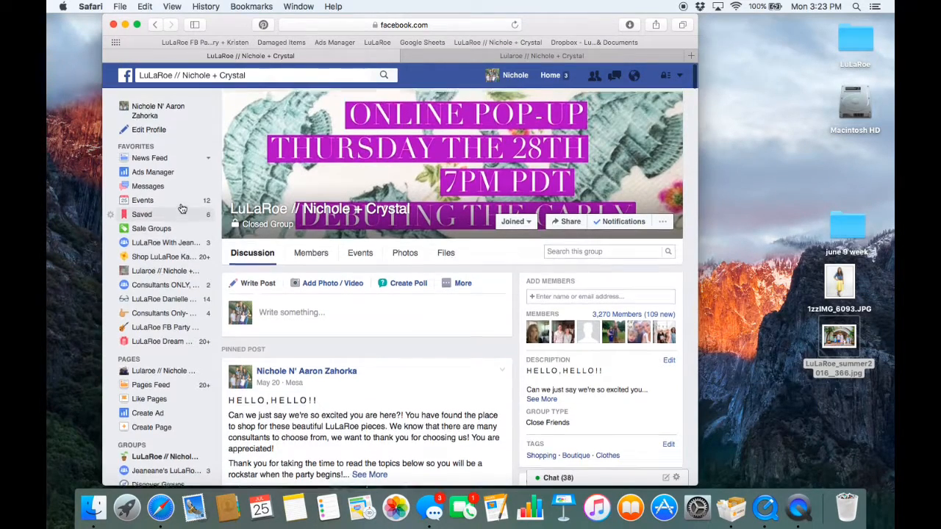
pyautogui.scroll(-1, 182, 210)
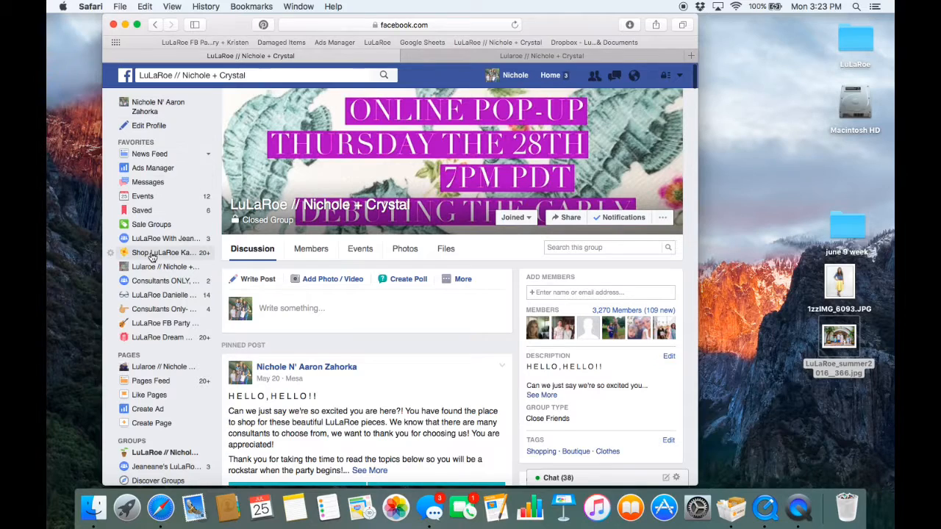
pyautogui.scroll(-3, 150, 258)
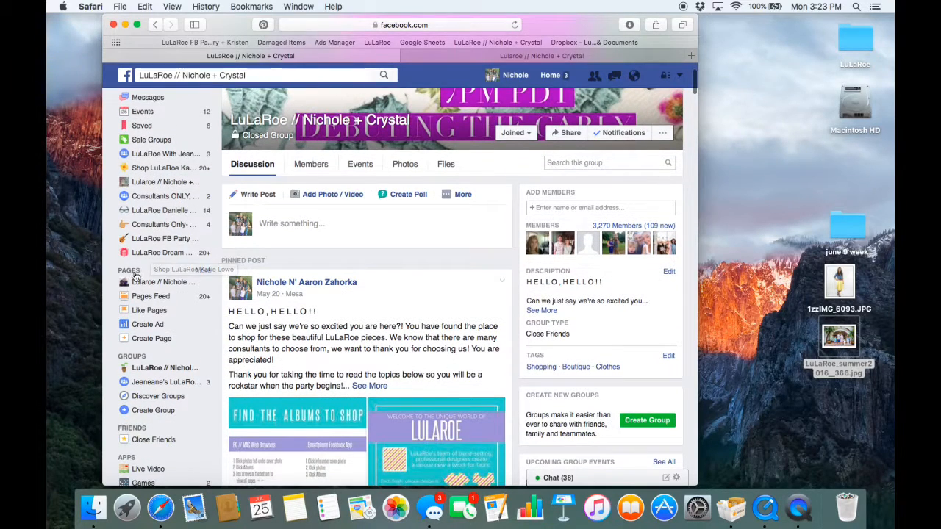
pyautogui.click(151, 339)
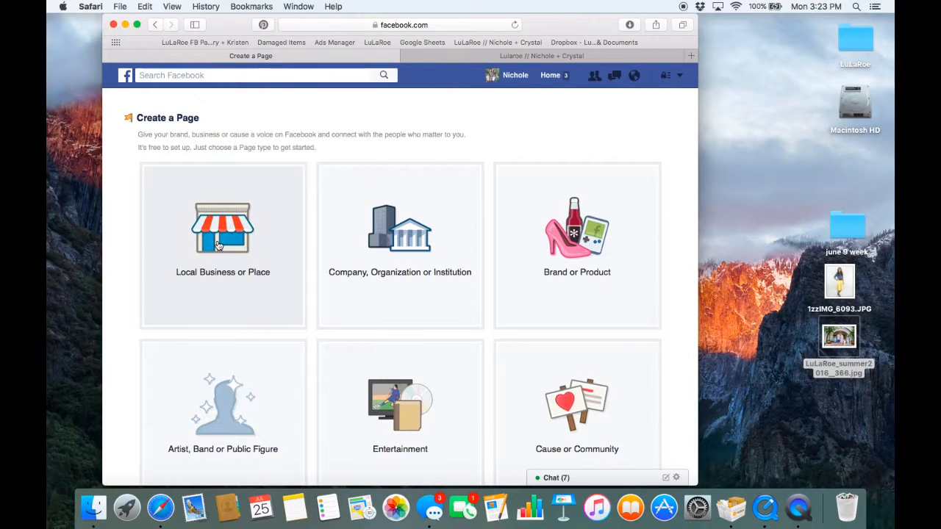
# - Choose Brand or Product as the Page type and set its category to Clothing
pyautogui.click(218, 245)
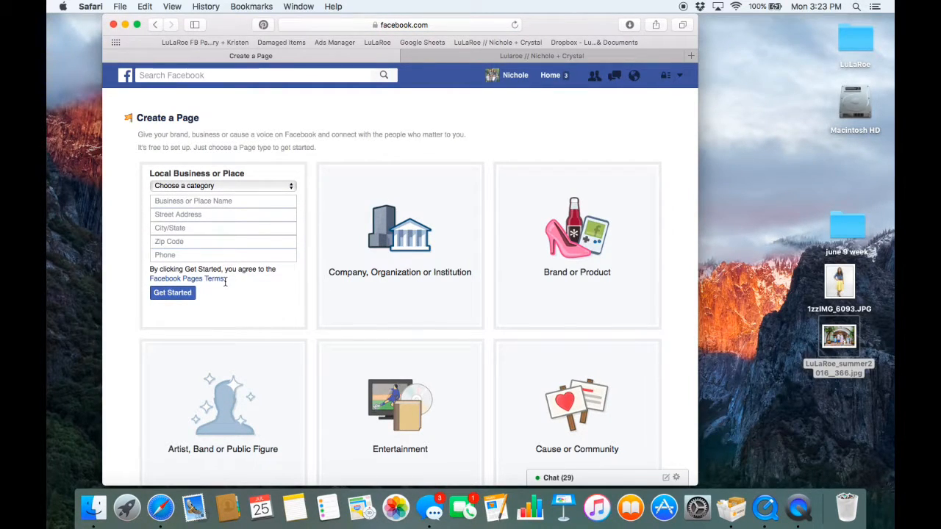
pyautogui.click(588, 235)
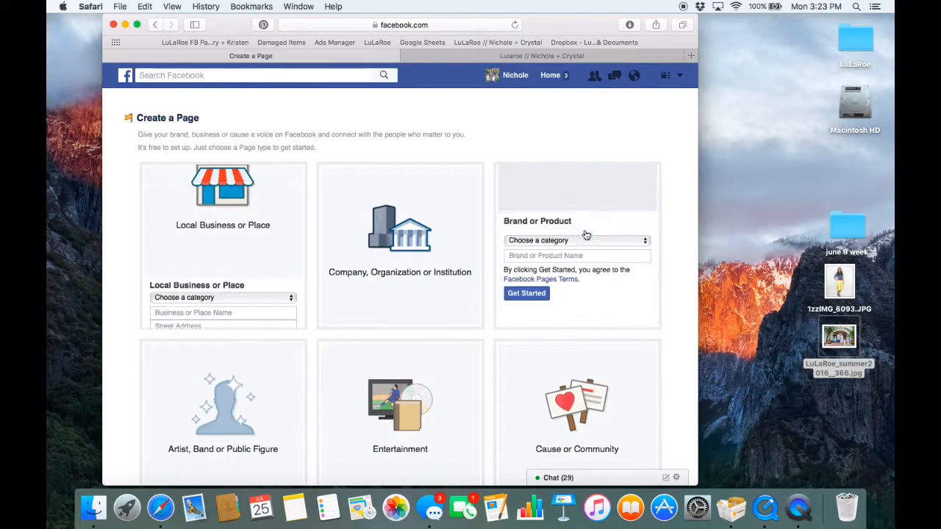
pyautogui.click(567, 194)
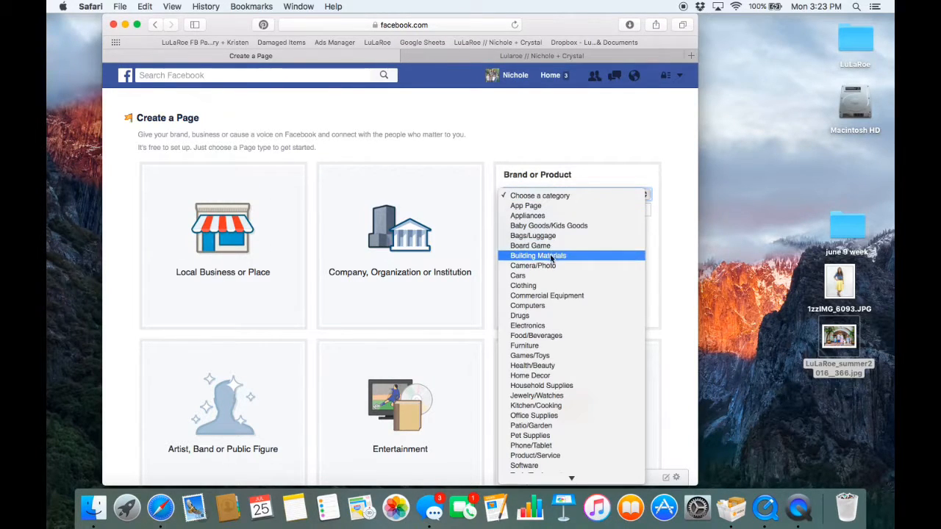
pyautogui.click(544, 287)
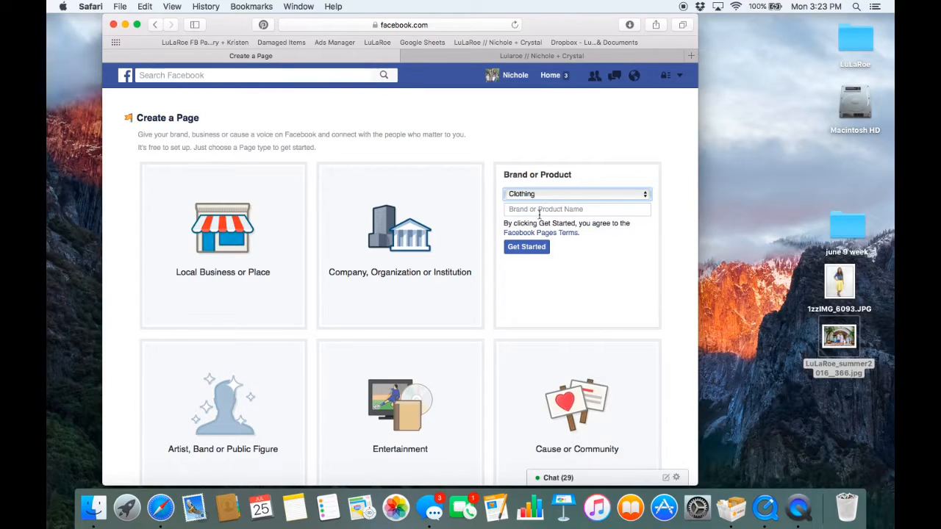
# - Name the Page with the brand, two slashes and the consultant's first name and last initial, and submit it with the suggested capitalization
pyautogui.click(540, 210)
pyautogui.write('LuLaRoe // Nichole + Crystal')
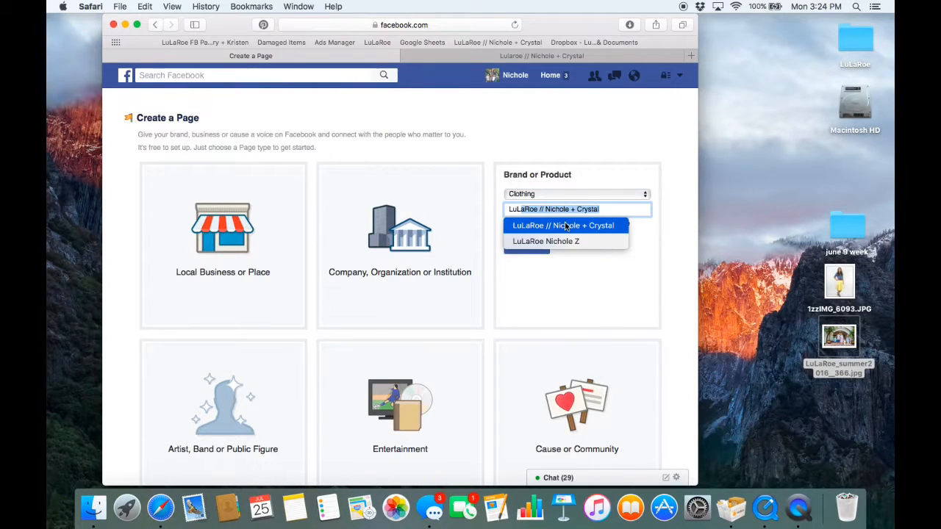
pyautogui.click(601, 210)
pyautogui.doubleClick(602, 210)
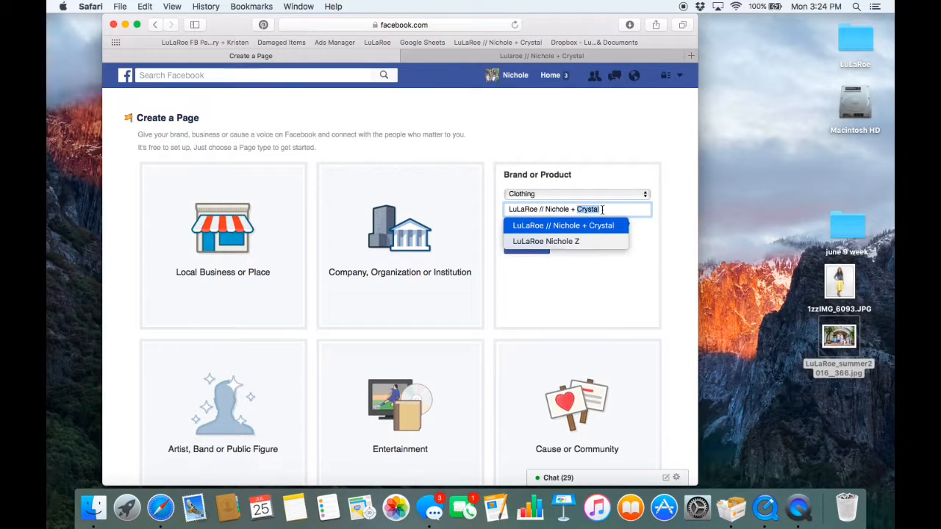
pyautogui.doubleClick(602, 210)
pyautogui.moveTo(601, 210); pyautogui.dragTo(570, 210)
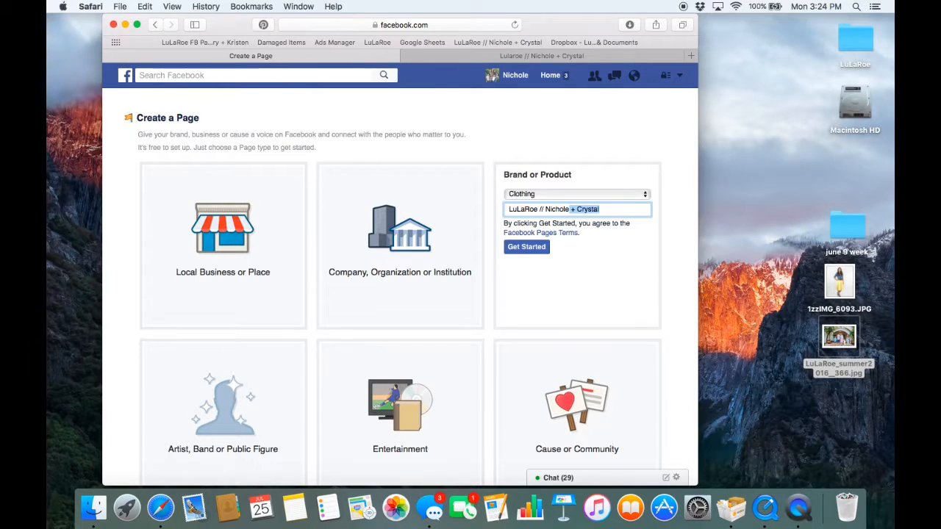
pyautogui.press('BackSpace')
pyautogui.write('Z')
pyautogui.click(521, 247)
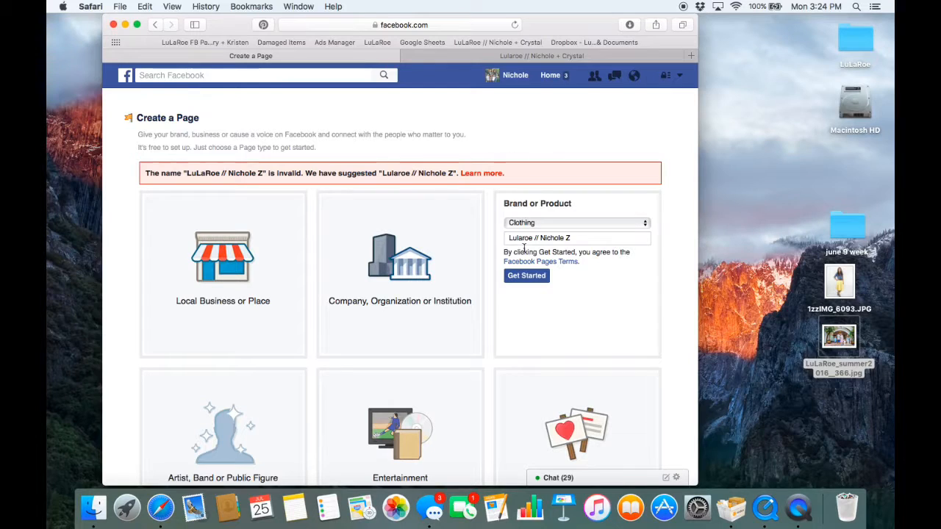
pyautogui.click(517, 276)
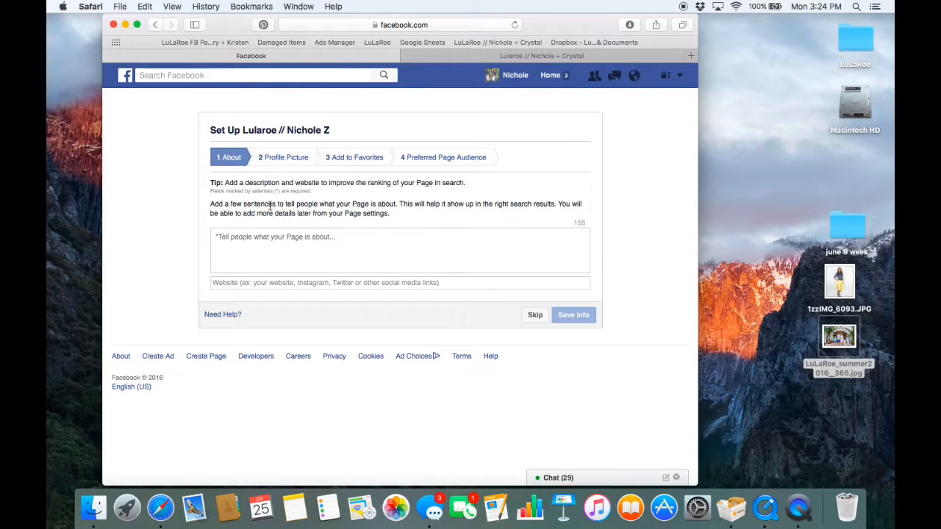
# - Enter "LuLaRoe ...." as the description of what the Page is about
pyautogui.click(242, 244)
pyautogui.write('L')
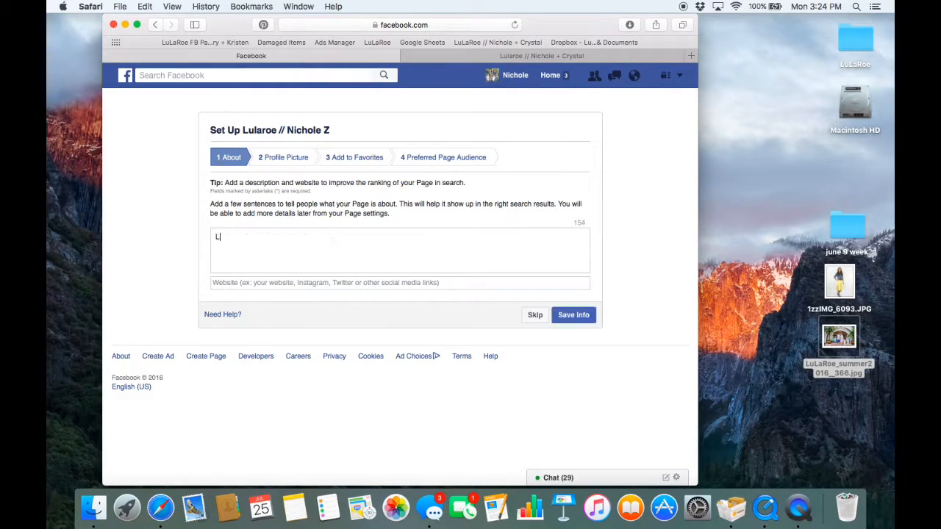
pyautogui.write('uLaRoe ....')
pyautogui.press('Tab')
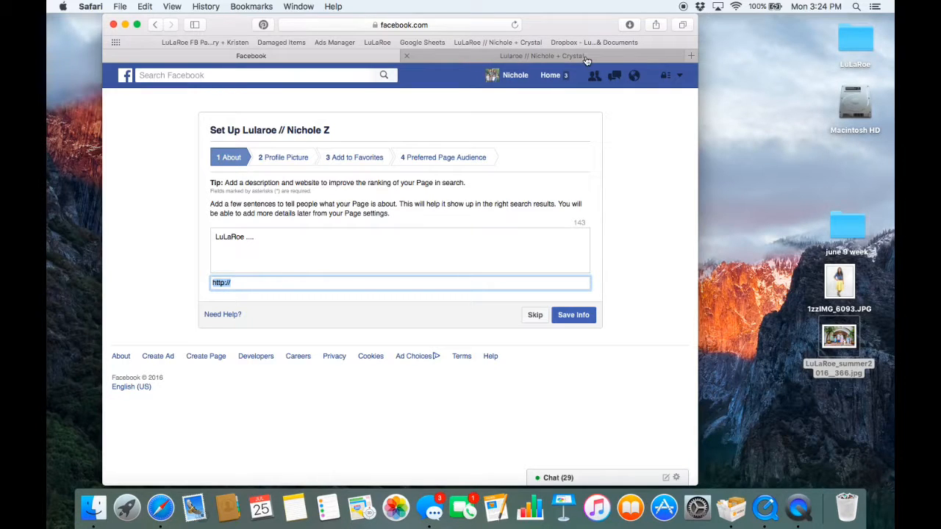
# - Copy the LuLaRoe group's web address from a new browser tab into the Page's website field and save the About info
pyautogui.click(690, 56)
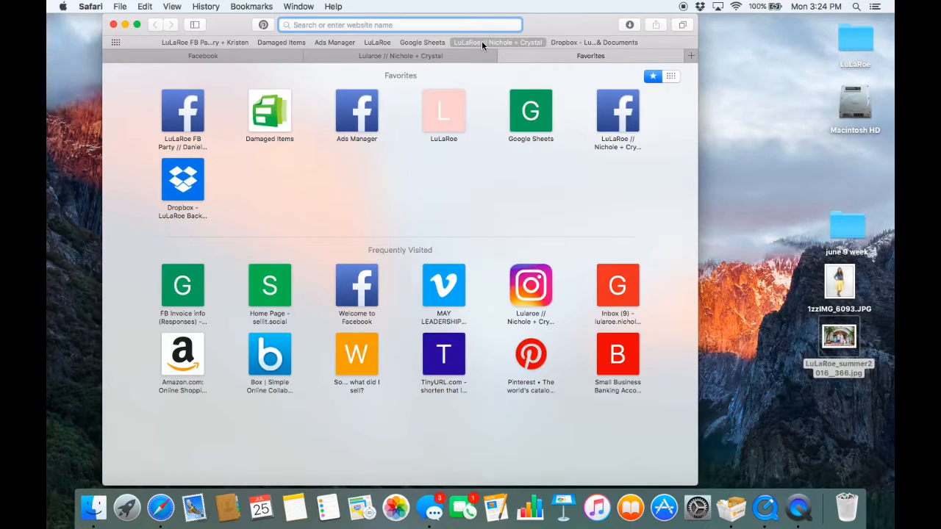
pyautogui.click(482, 42)
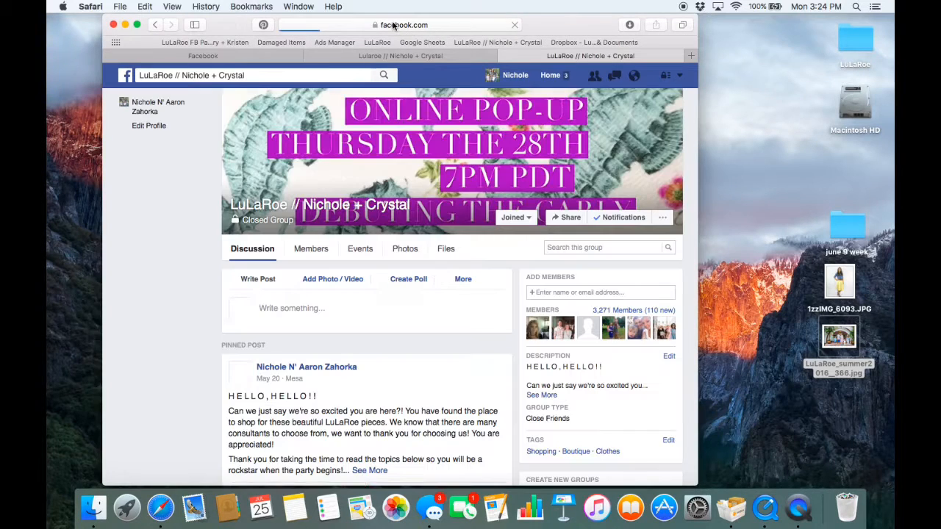
pyautogui.click(393, 23)
pyautogui.press('super+c')
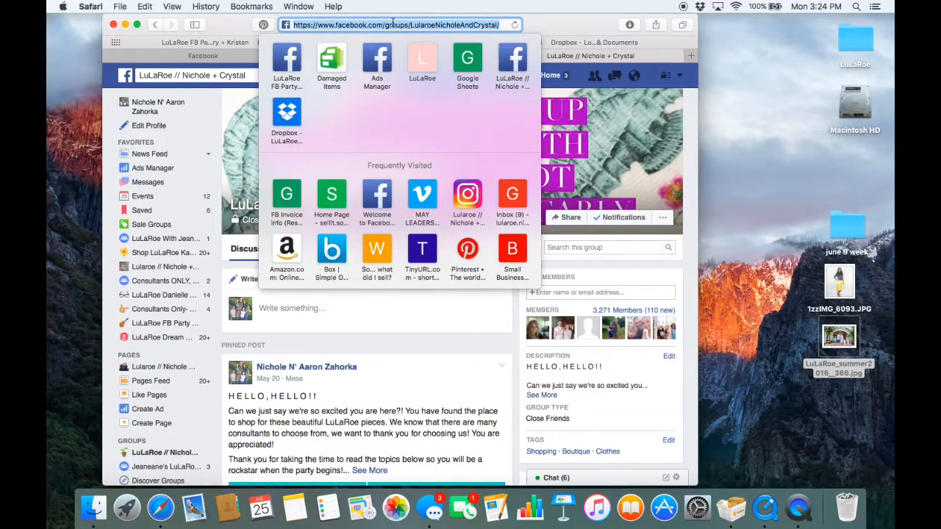
pyautogui.click(217, 56)
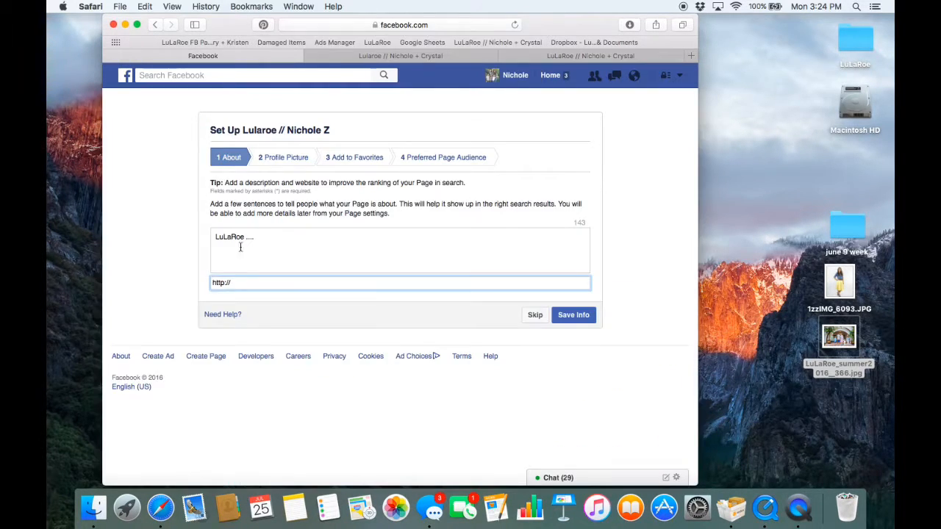
pyautogui.tripleClick(231, 281)
pyautogui.press('super+v')
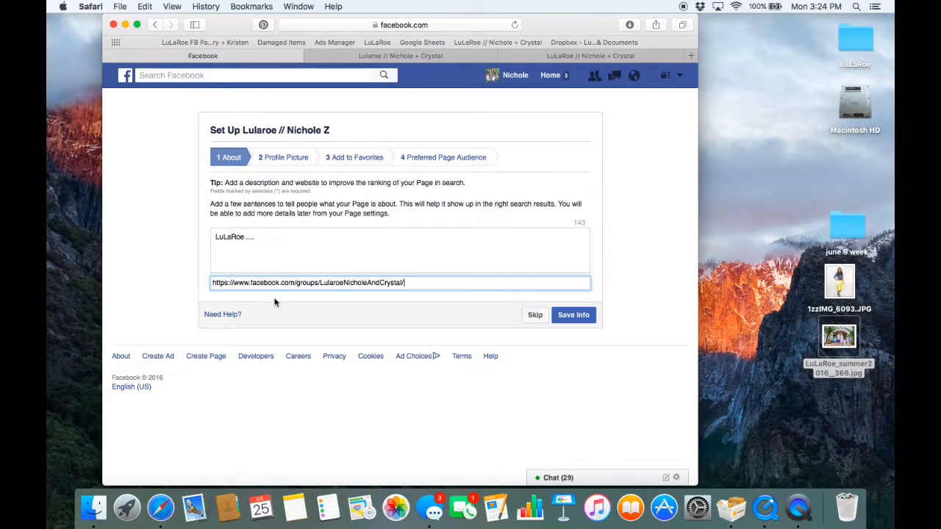
pyautogui.click(579, 318)
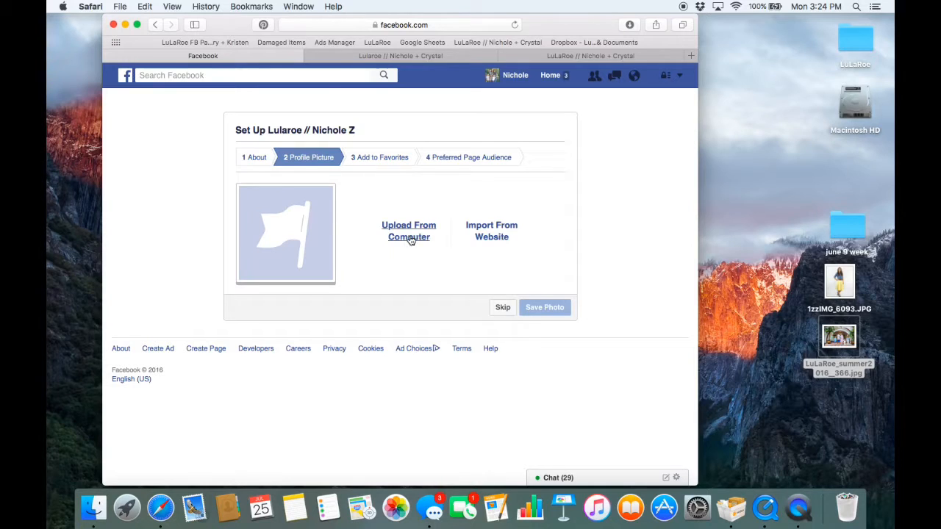
pyautogui.click(409, 237)
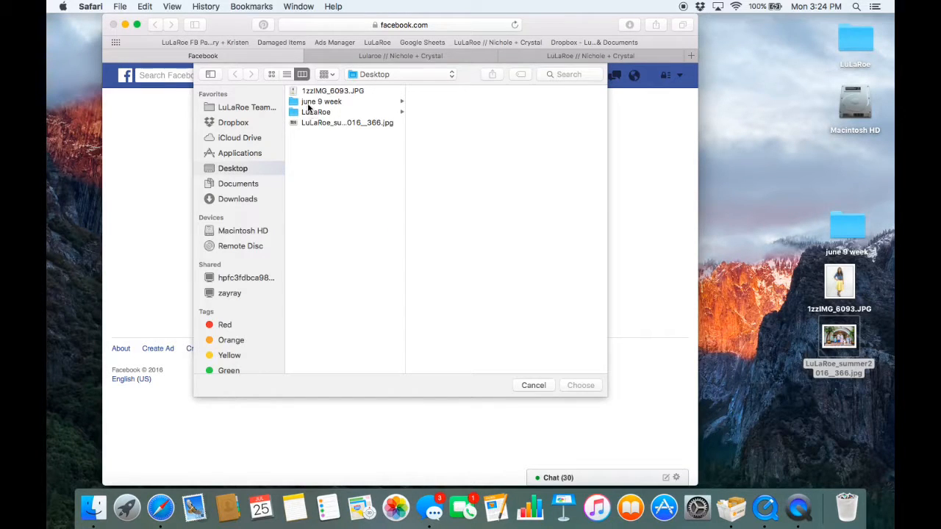
pyautogui.click(312, 92)
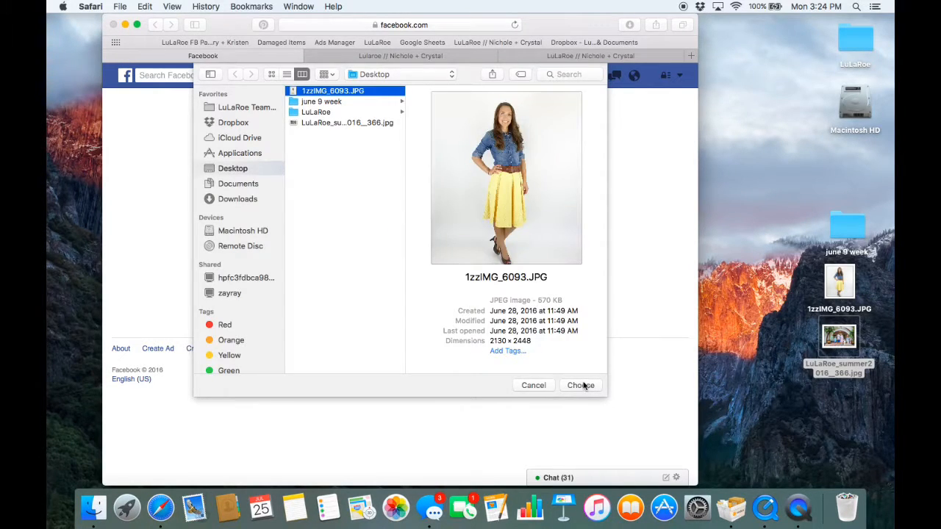
pyautogui.click(580, 385)
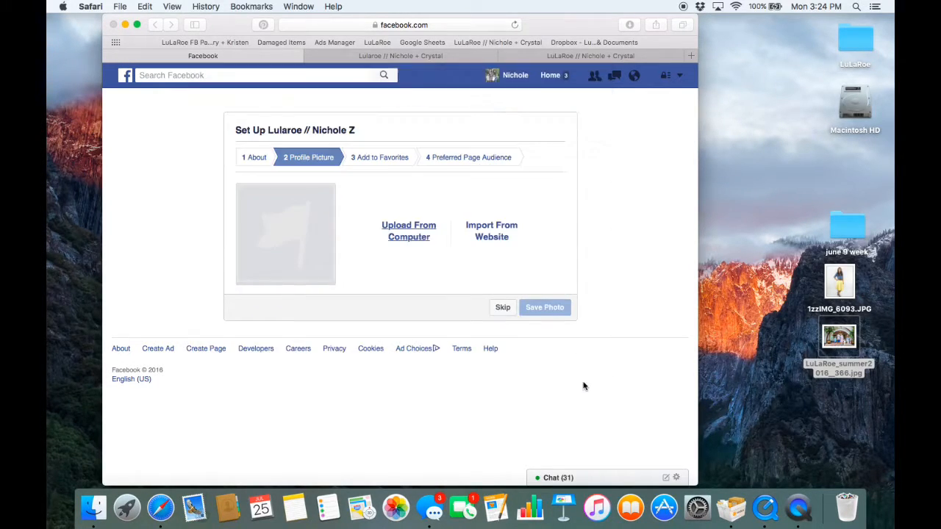
pyautogui.click(395, 55)
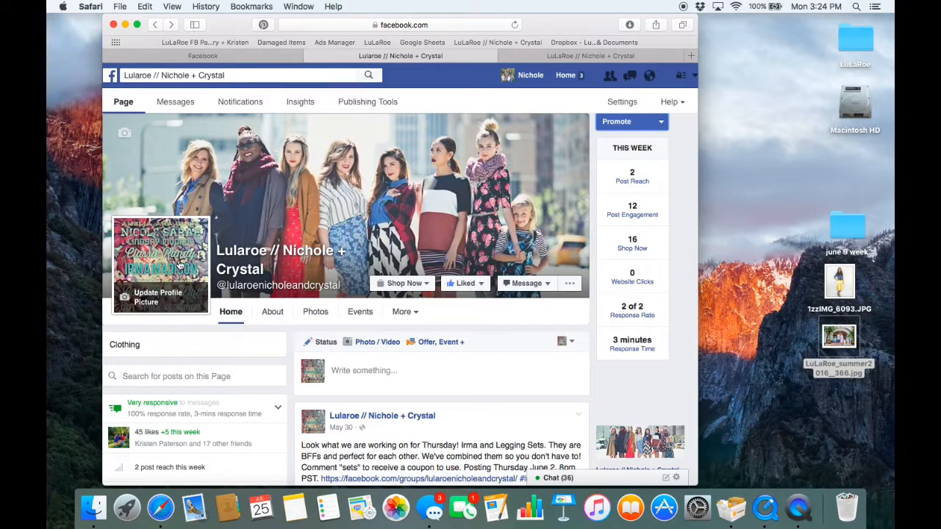
pyautogui.click(248, 57)
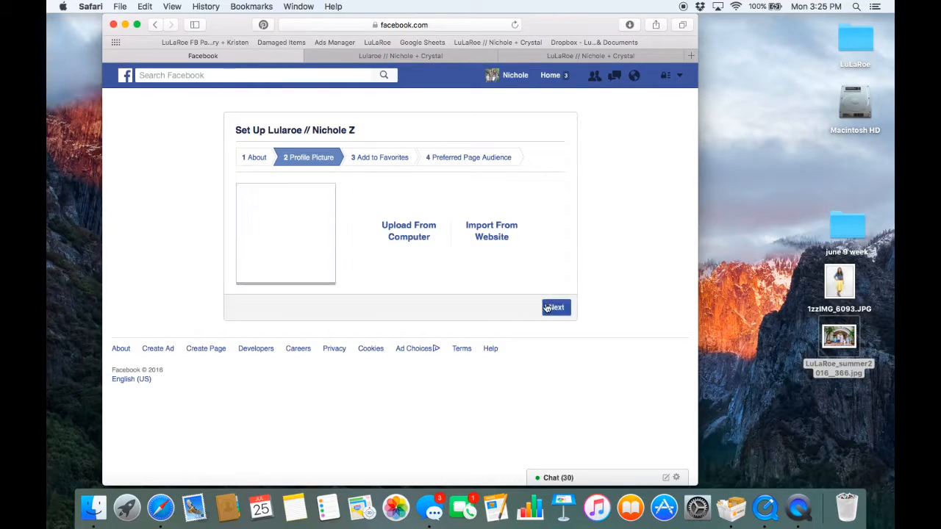
pyautogui.click(556, 309)
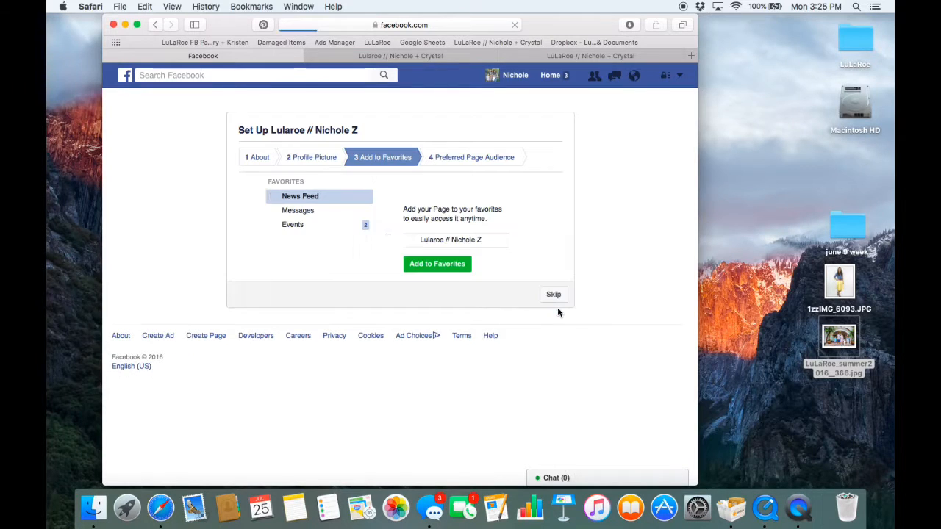
# - Add the new Page to the favorites and continue to the preferred audience settings
pyautogui.click(436, 263)
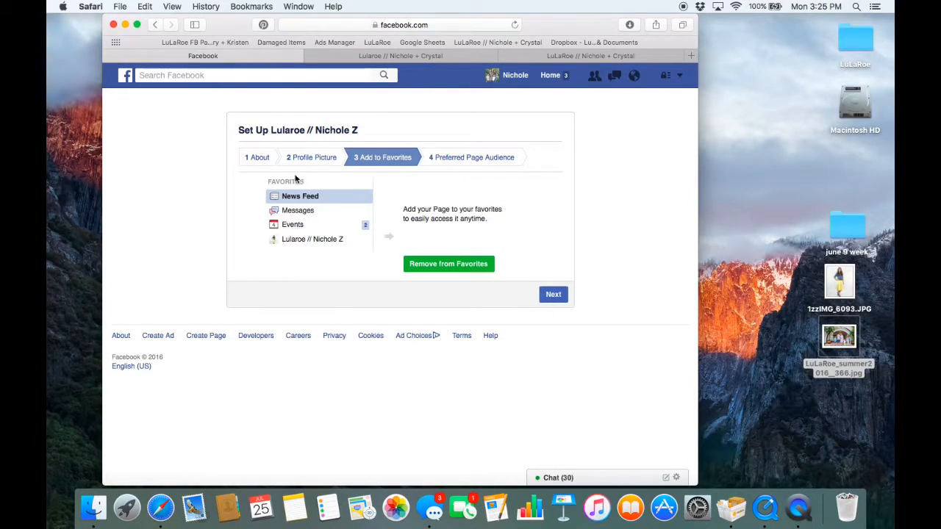
pyautogui.click(542, 294)
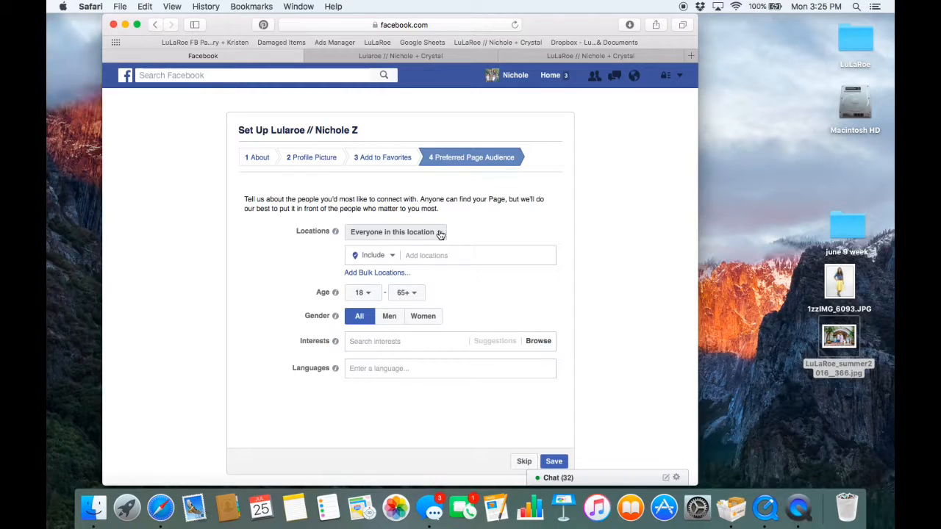
# - Keep the audience location scope at everyone in this location and add the country United States through bulk locations
pyautogui.click(440, 233)
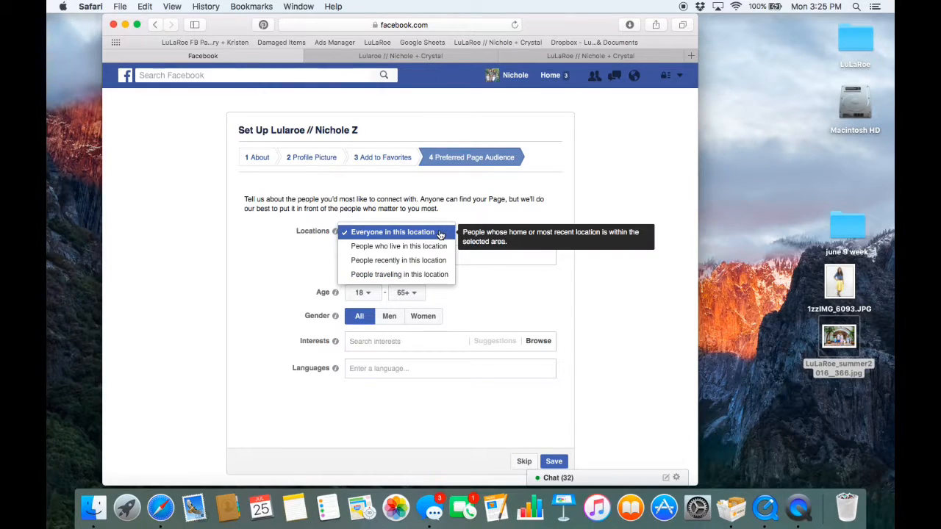
pyautogui.click(440, 234)
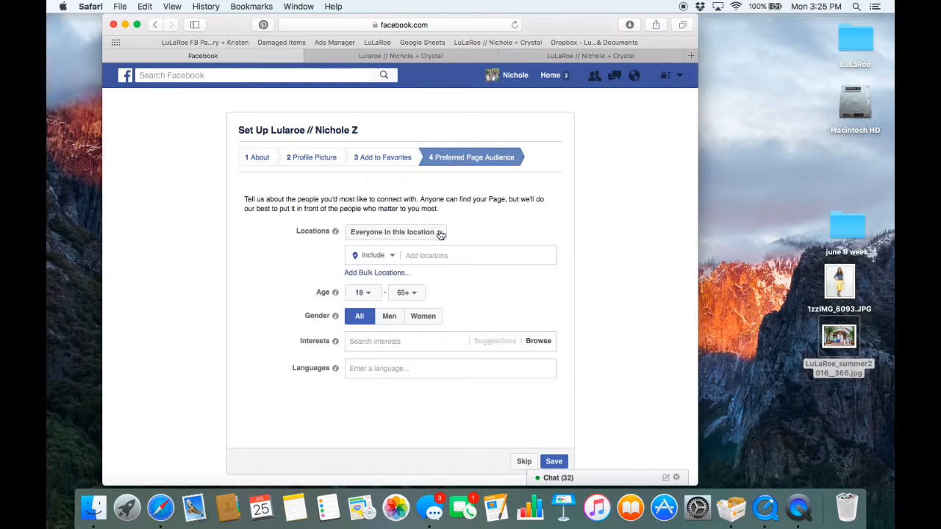
pyautogui.click(378, 273)
pyautogui.click(365, 265)
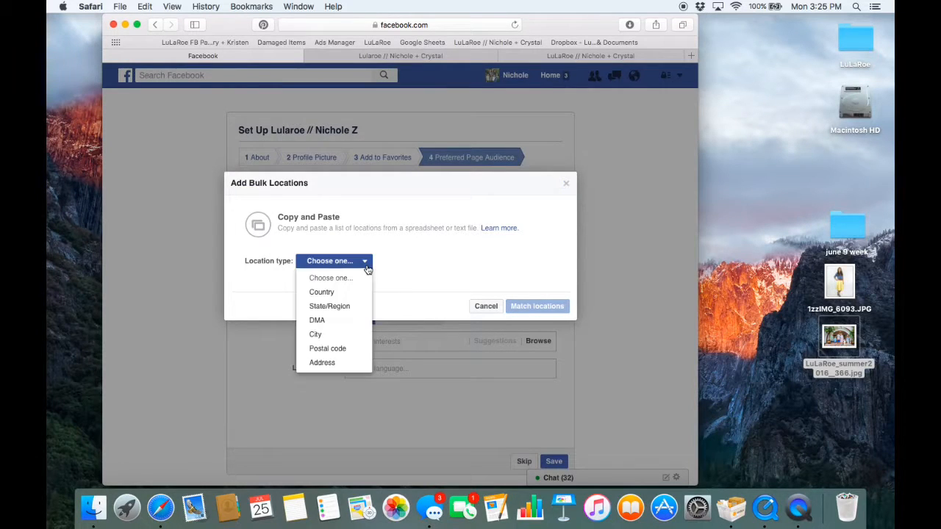
pyautogui.click(327, 292)
pyautogui.click(313, 279)
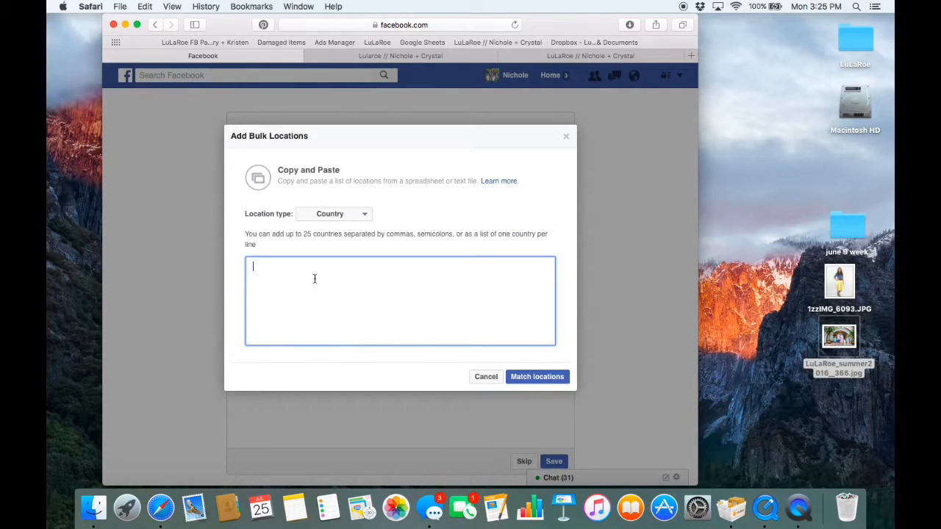
pyautogui.write('united states')
pyautogui.click(526, 374)
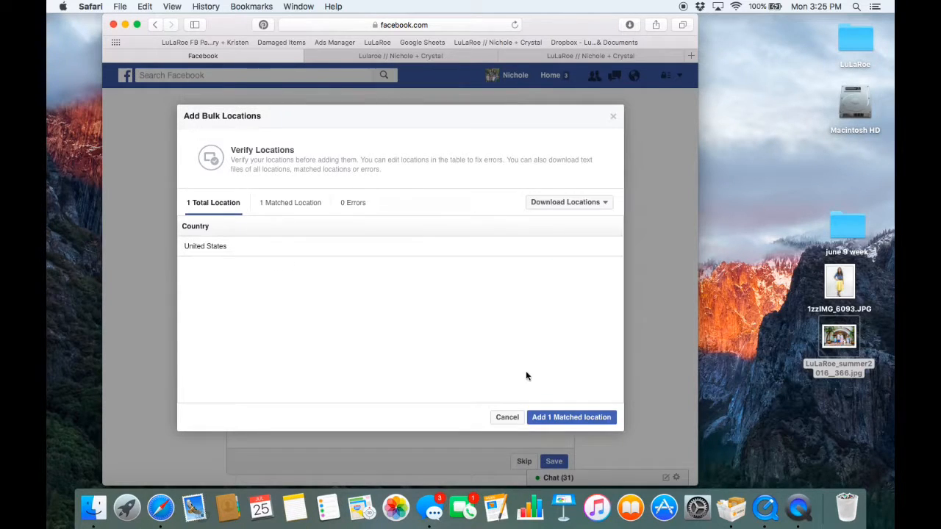
pyautogui.click(573, 423)
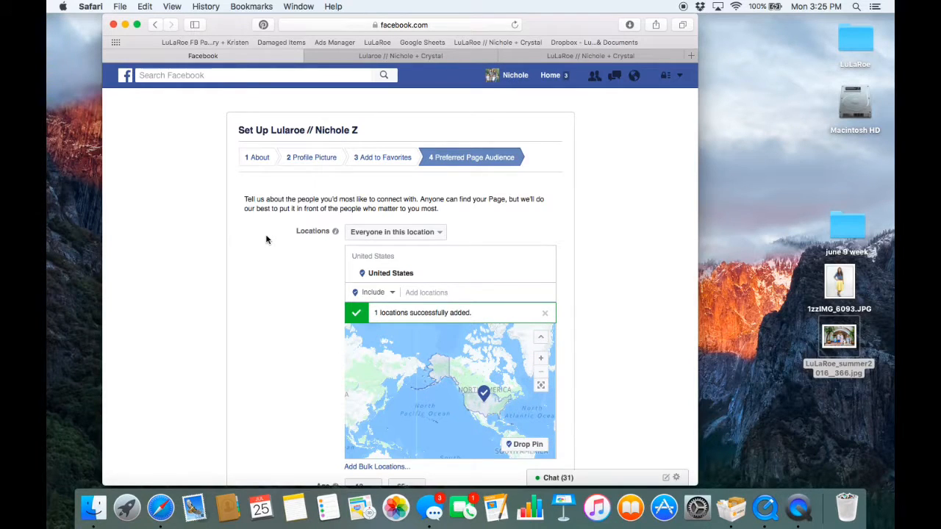
# - Add Children's clothing and Women's clothing from the Shopping and fashion category to the audience interests
pyautogui.scroll(-4, 266, 240)
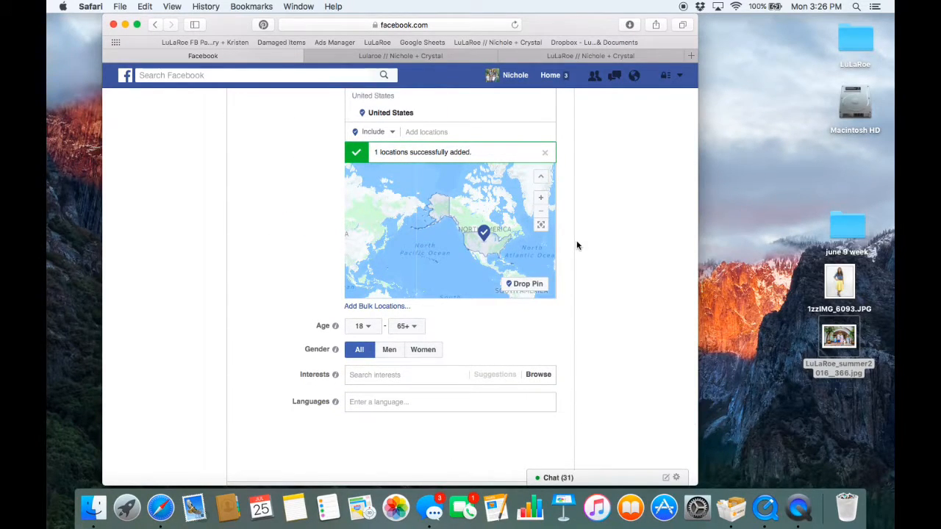
pyautogui.scroll(-1, 577, 245)
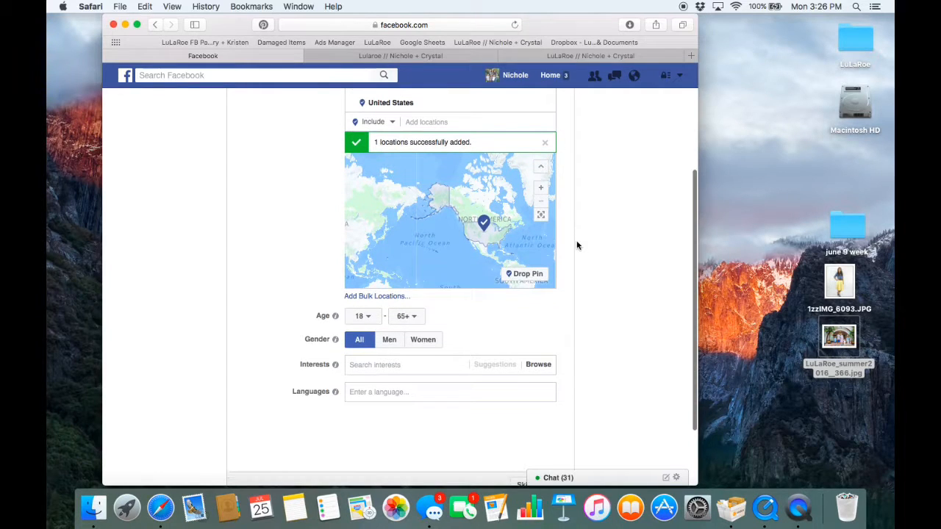
pyautogui.click(395, 364)
pyautogui.scroll(-3, 397, 363)
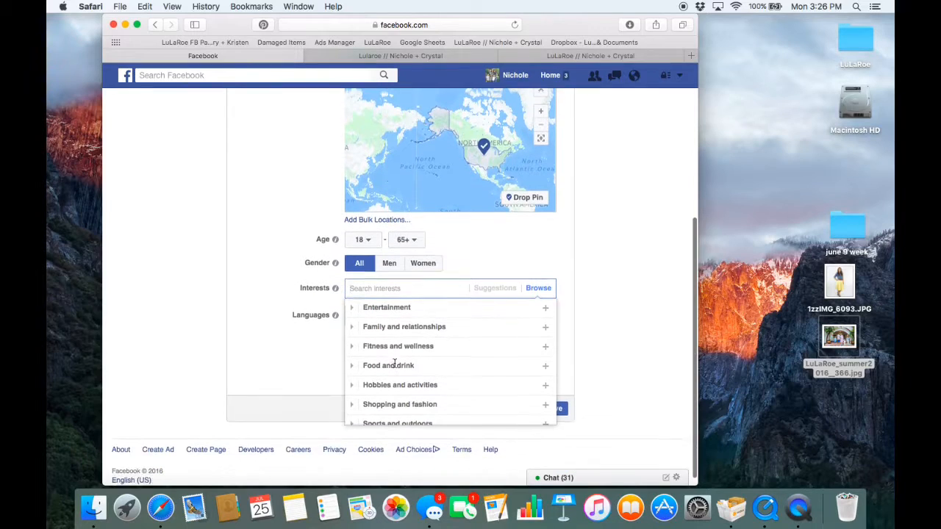
pyautogui.click(371, 408)
pyautogui.scroll(-2, 370, 405)
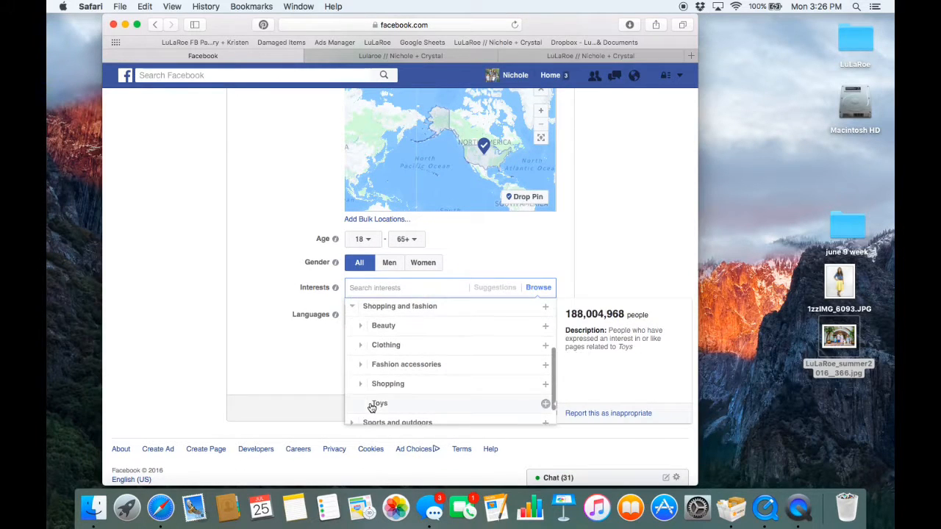
pyautogui.click(363, 343)
pyautogui.scroll(-1, 360, 347)
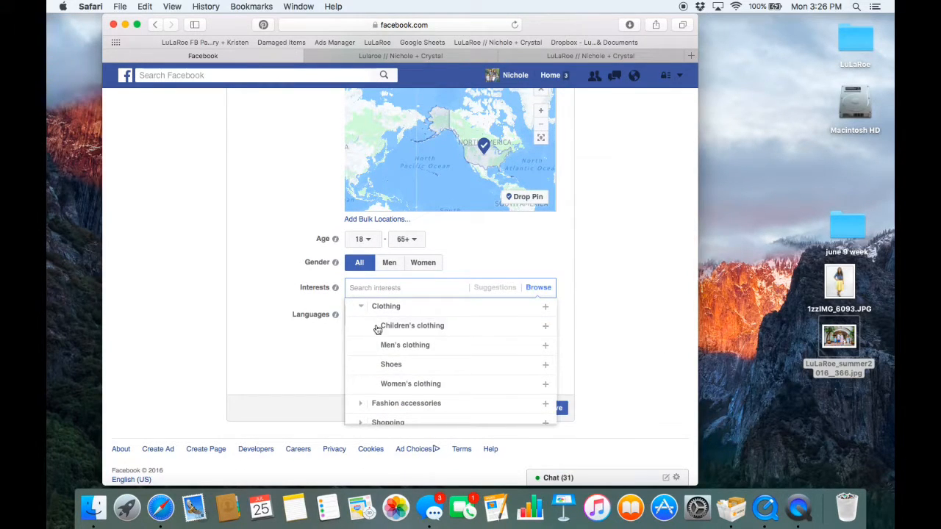
pyautogui.click(379, 327)
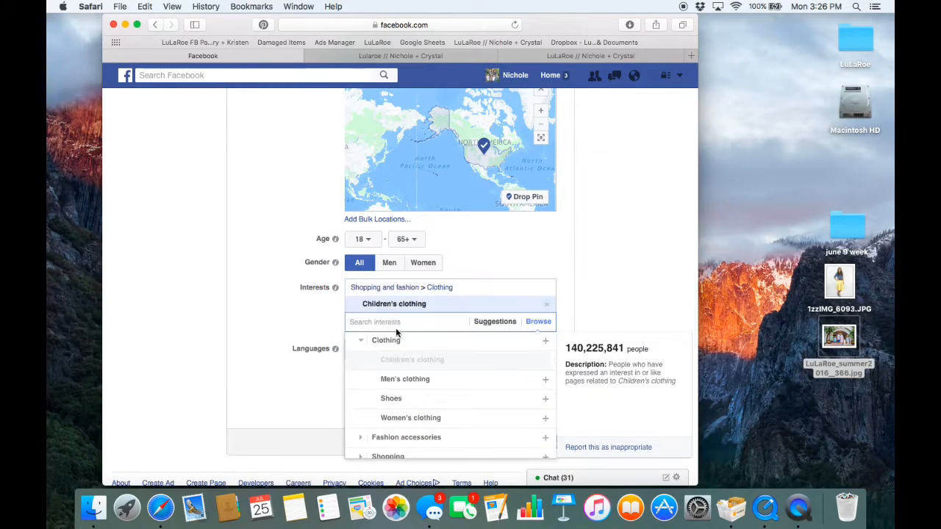
pyautogui.click(391, 417)
# - Add the suggested interests Dresses, Skirt and Pencil skirt to the preferred audience and close the suggestions
pyautogui.scroll(-2, 392, 422)
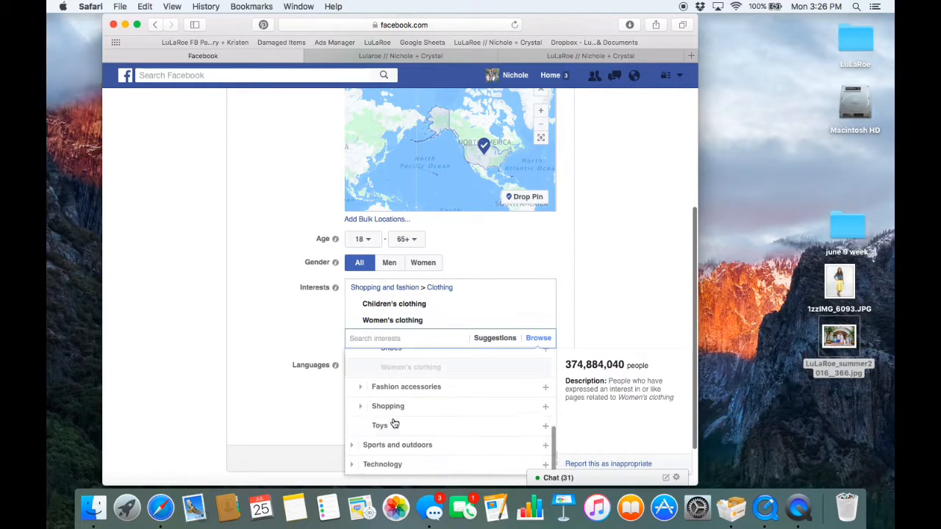
pyautogui.click(383, 337)
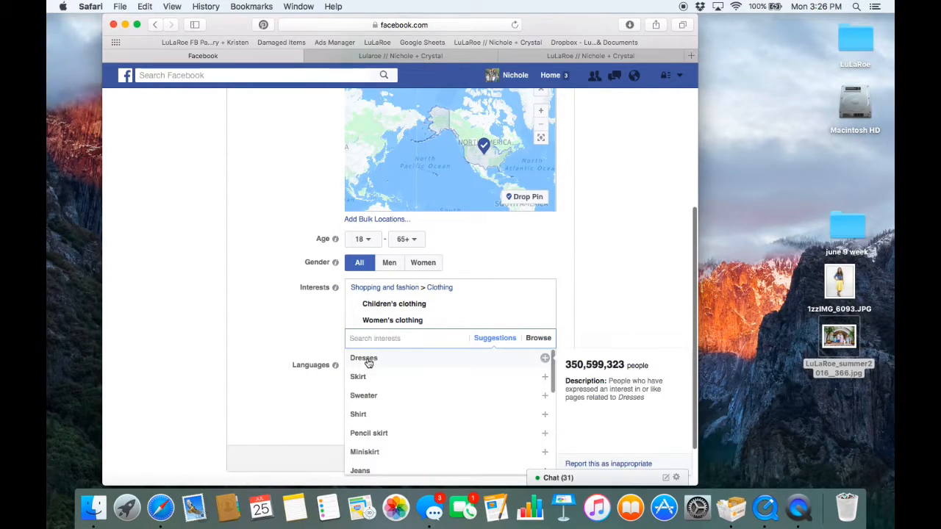
pyautogui.click(370, 360)
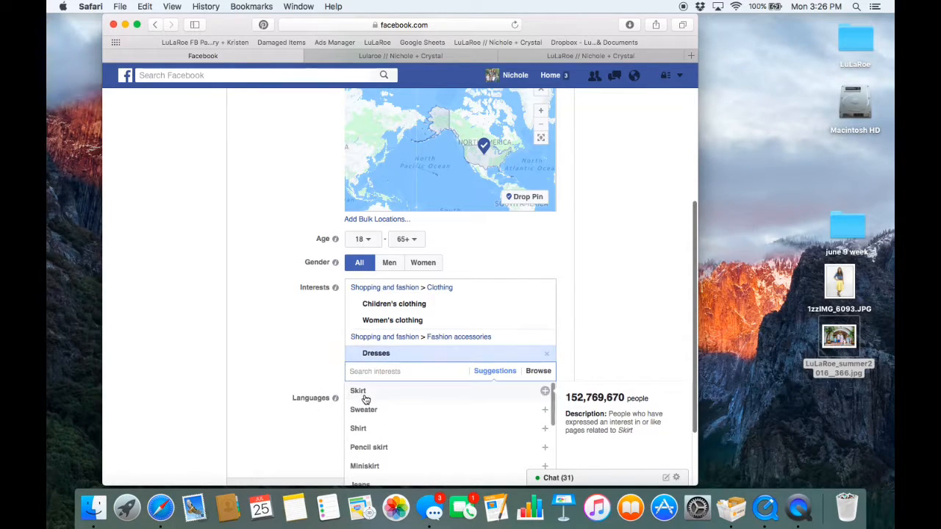
pyautogui.click(365, 391)
pyautogui.scroll(-3, 360, 444)
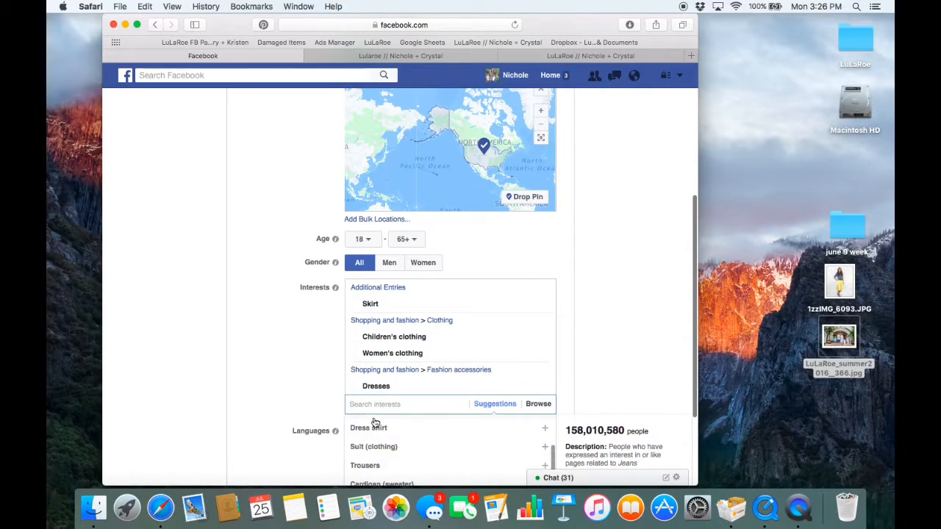
pyautogui.scroll(1, 368, 434)
pyautogui.scroll(3, 374, 433)
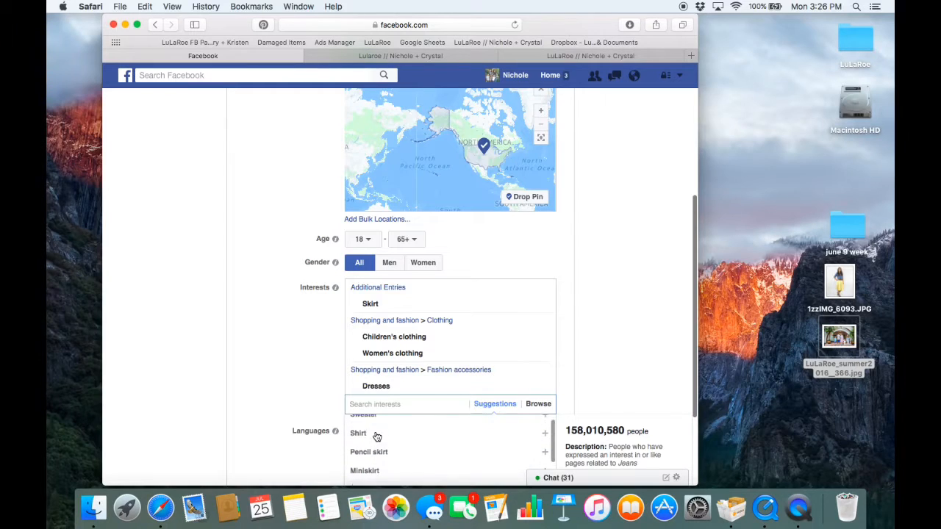
pyautogui.click(370, 455)
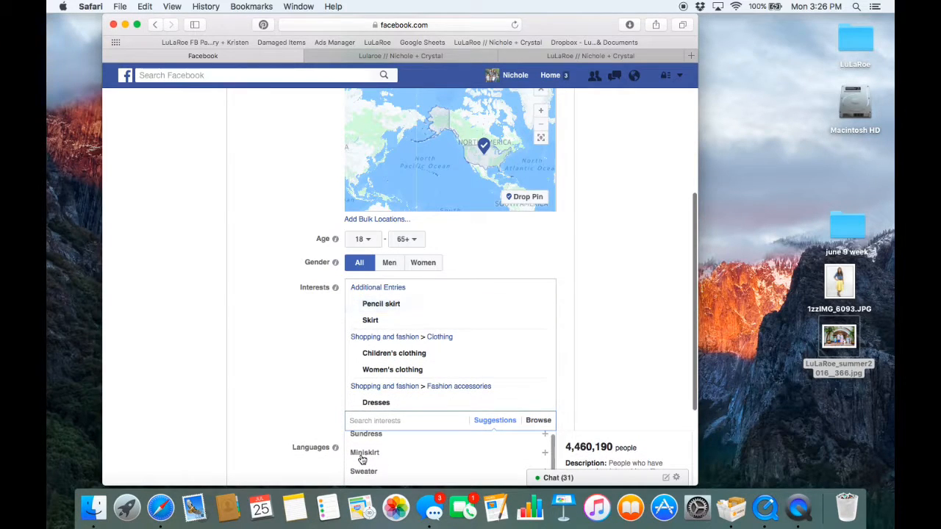
pyautogui.scroll(-3, 263, 293)
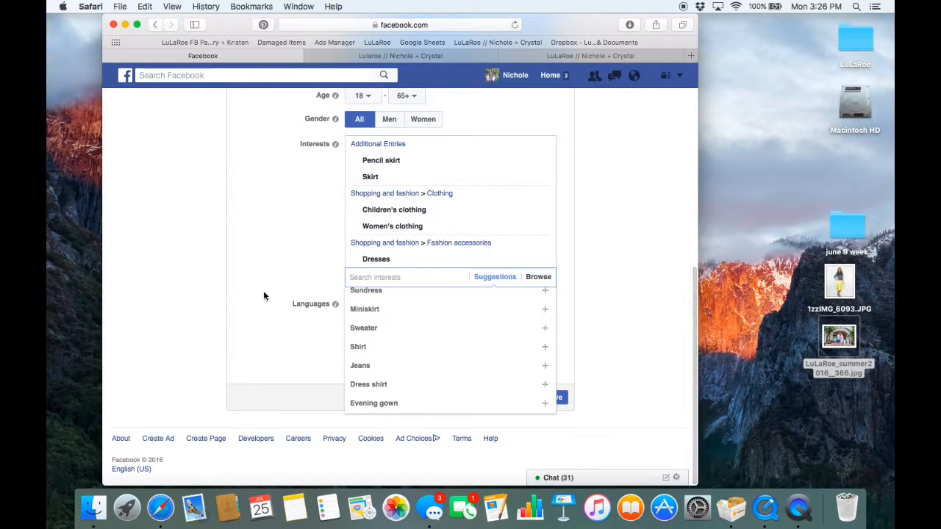
pyautogui.click(678, 228)
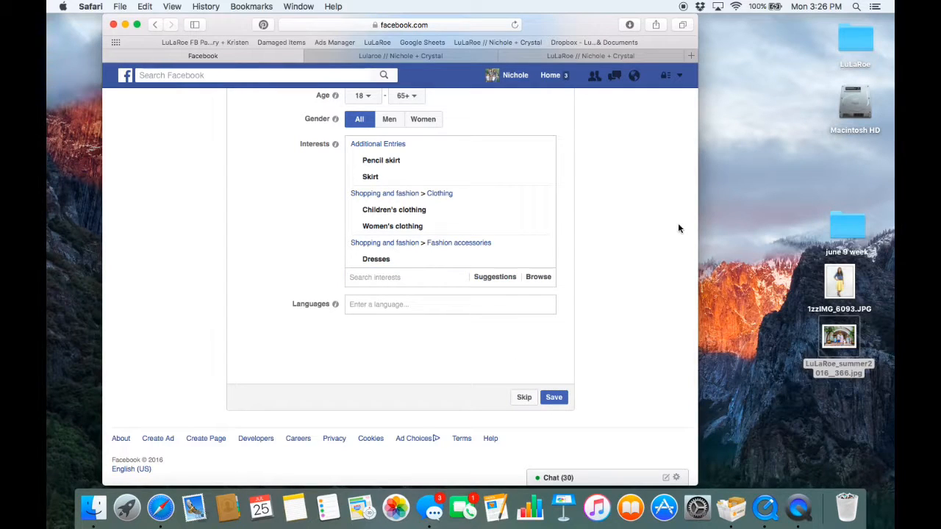
# - Review the location, age, gender and interest settings and save the preferred Page audience
pyautogui.scroll(5, 678, 228)
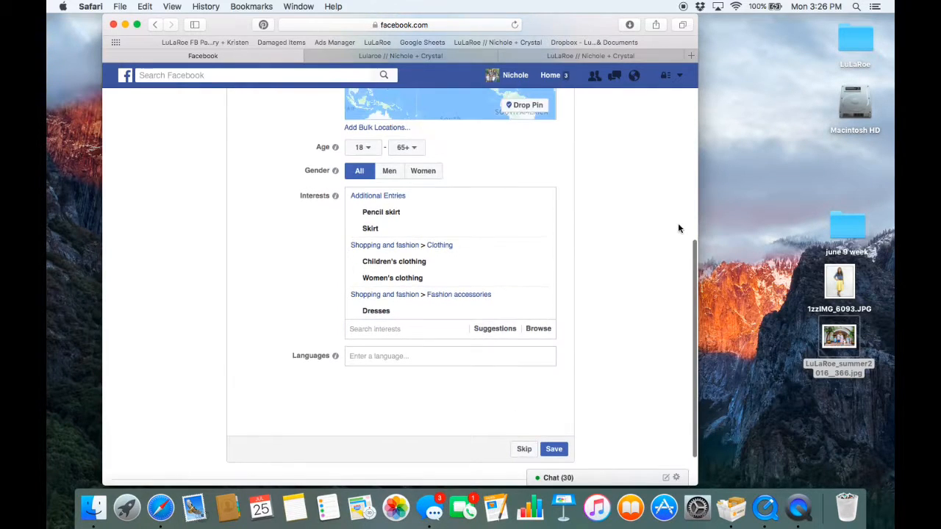
pyautogui.scroll(2, 677, 223)
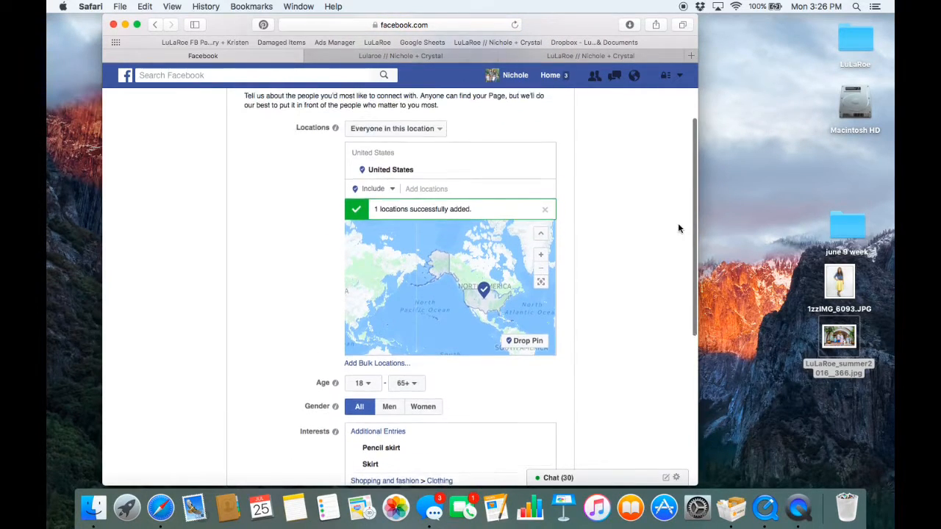
pyautogui.scroll(-5, 678, 222)
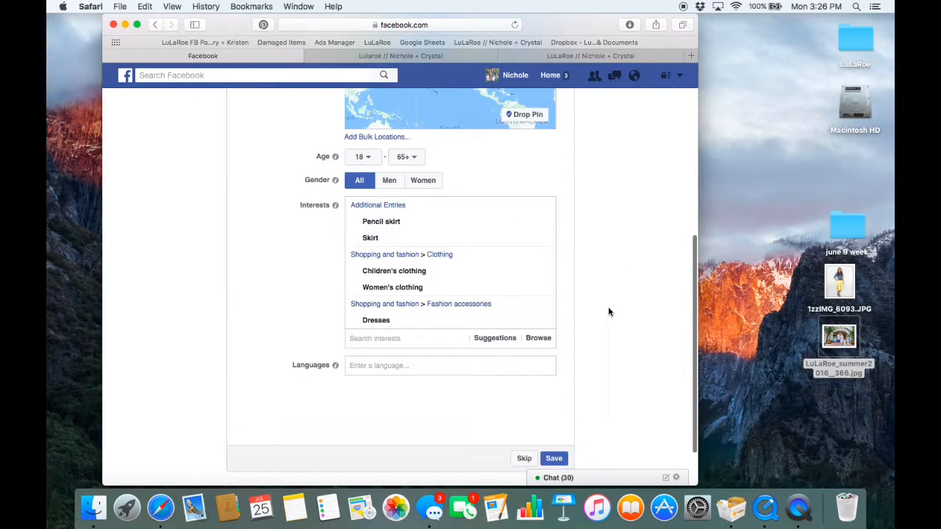
pyautogui.scroll(-2, 594, 342)
pyautogui.scroll(1, 579, 343)
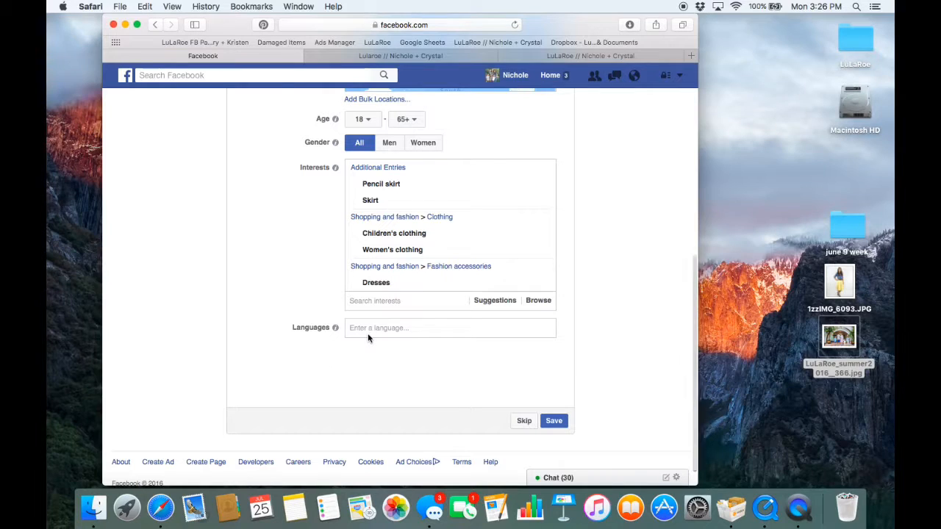
pyautogui.click(553, 421)
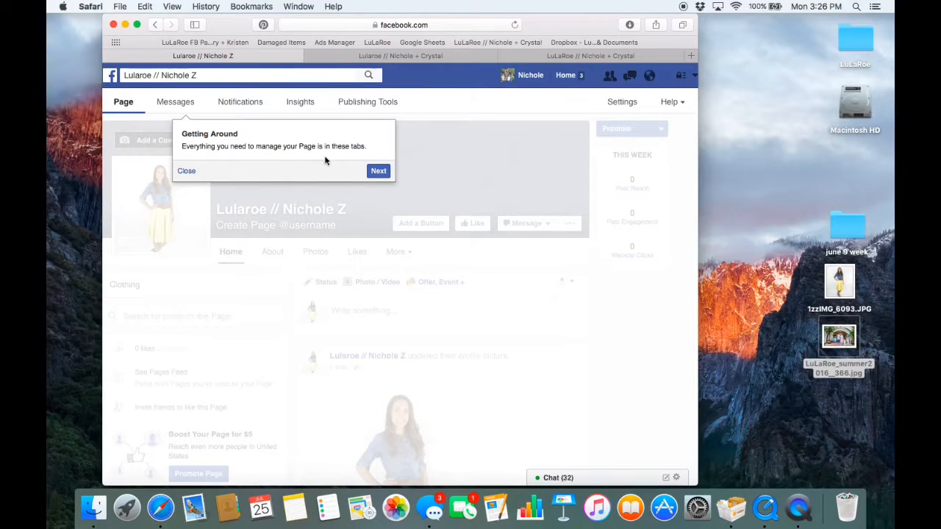
# - Like the new Page during the introductory tour and close the tour at the friend invitation
pyautogui.click(378, 172)
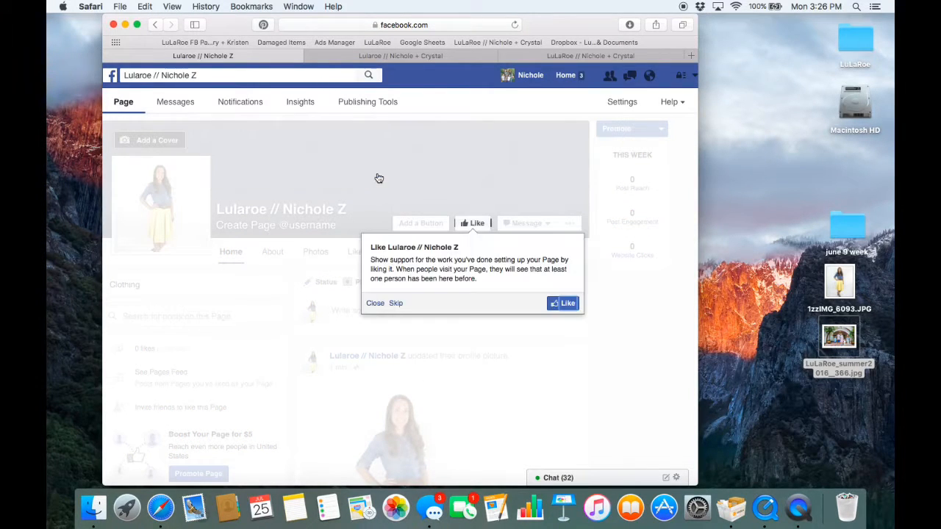
pyautogui.click(562, 306)
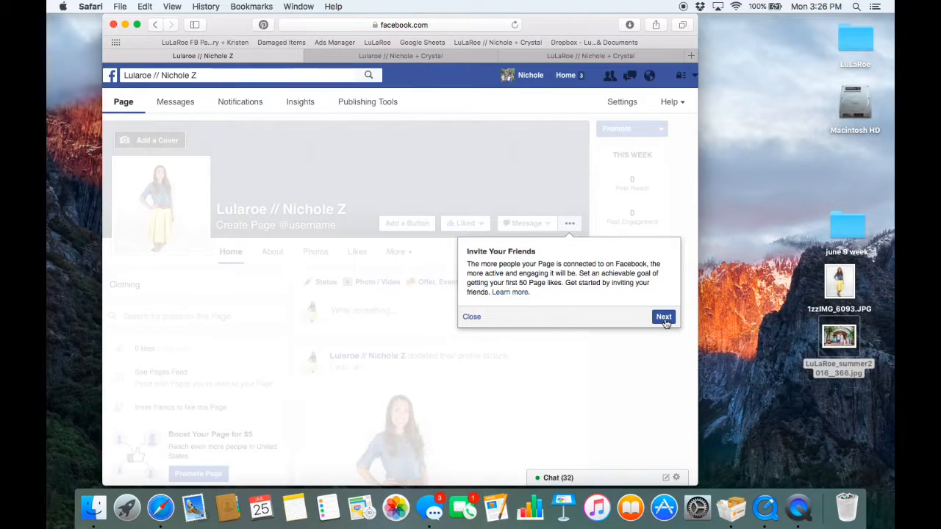
pyautogui.click(471, 319)
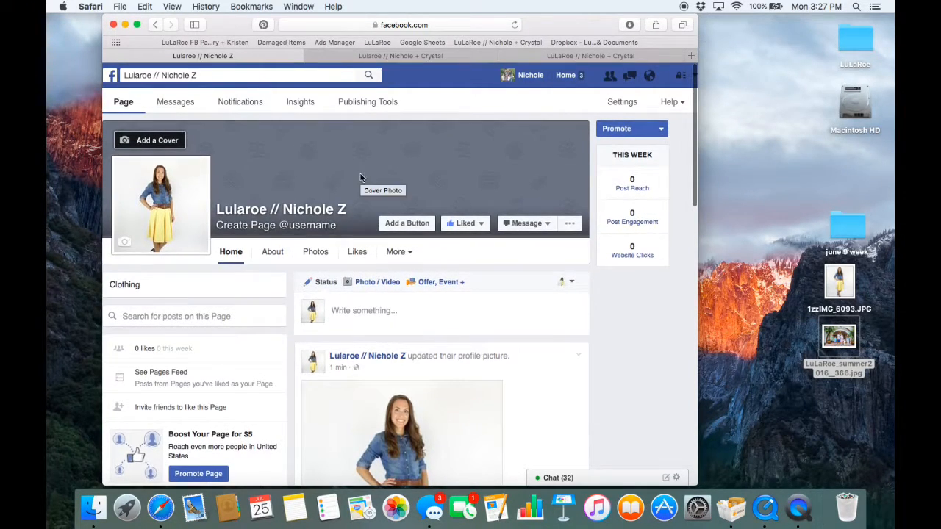
# - Upload LuLaRoe_summer2016__366.jpg from the Desktop as the Page's cover photo
pyautogui.click(158, 144)
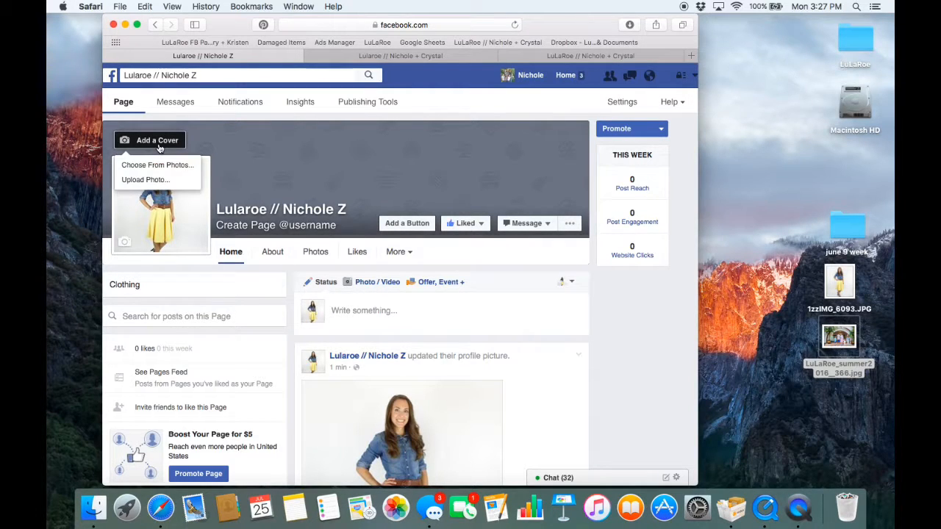
pyautogui.click(146, 180)
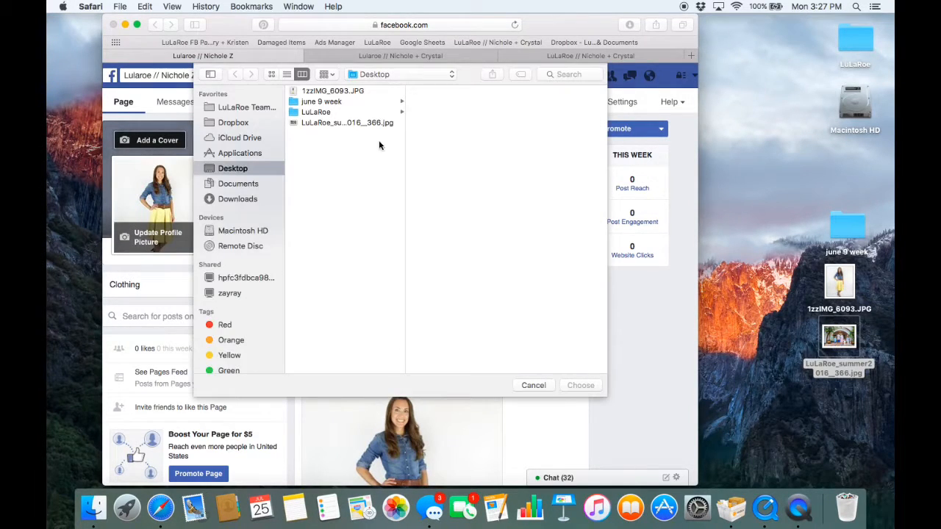
pyautogui.click(338, 122)
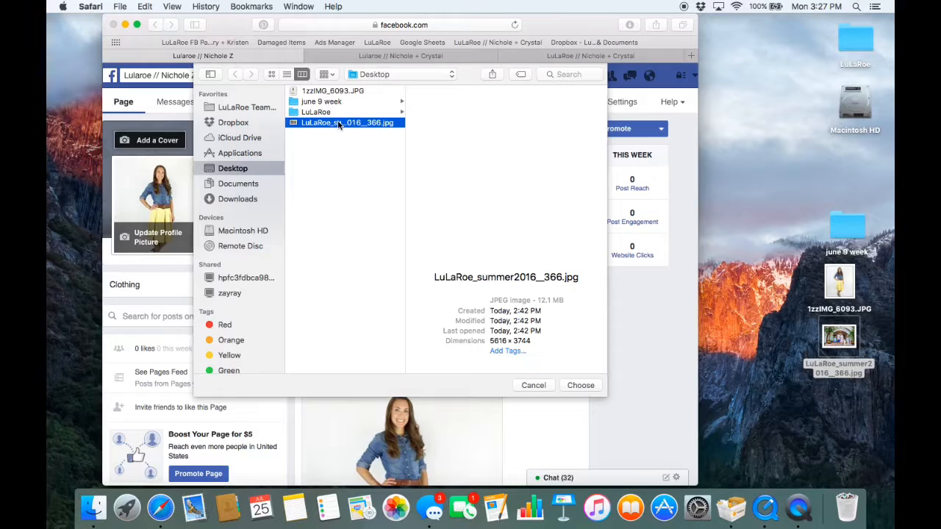
pyautogui.click(581, 385)
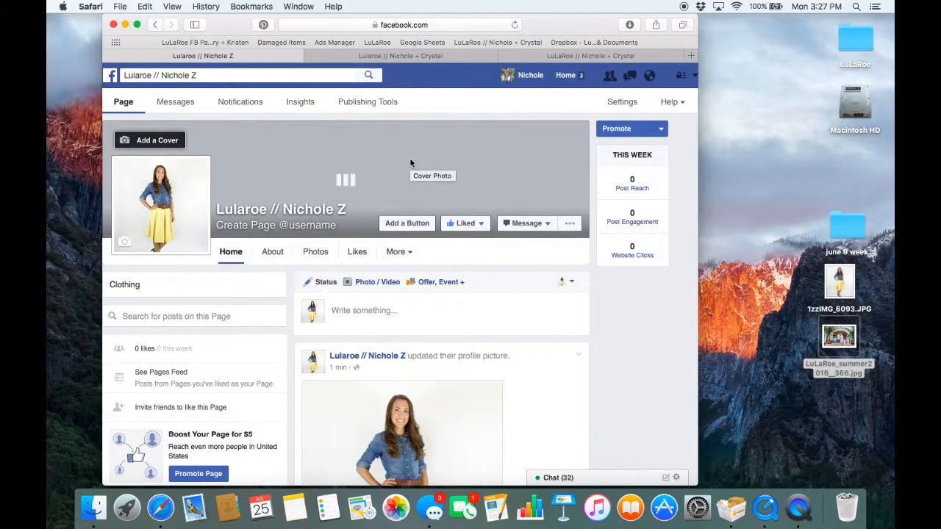
# - Add a Shop Now button to the Page that links to the copied Facebook group address, without an app link
pyautogui.click(408, 224)
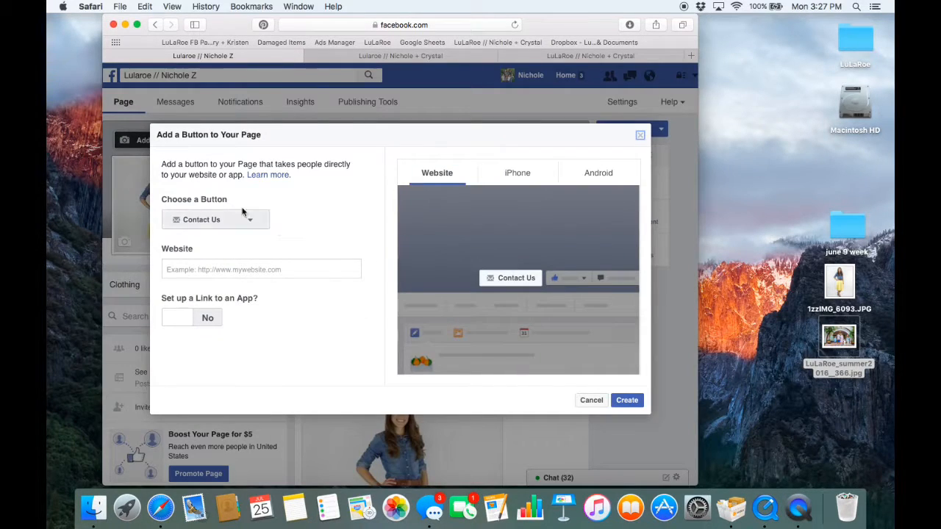
pyautogui.click(254, 221)
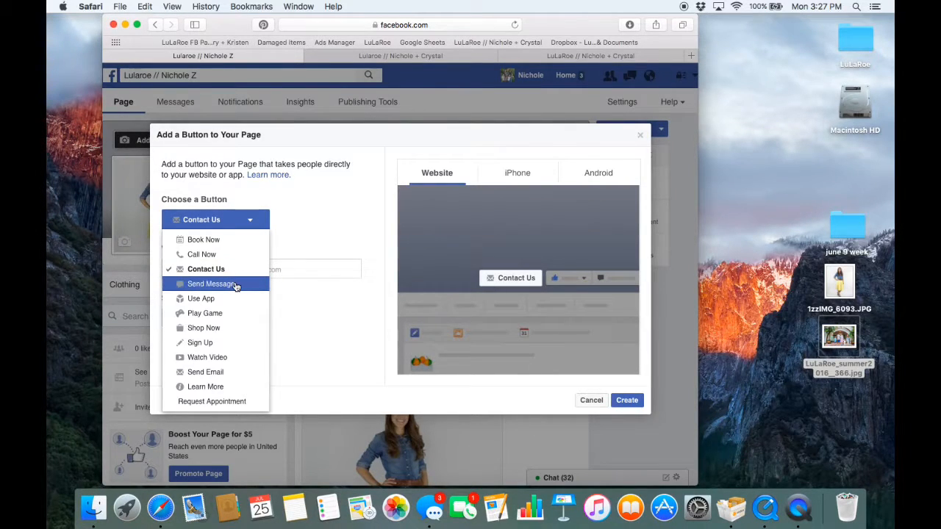
pyautogui.click(224, 333)
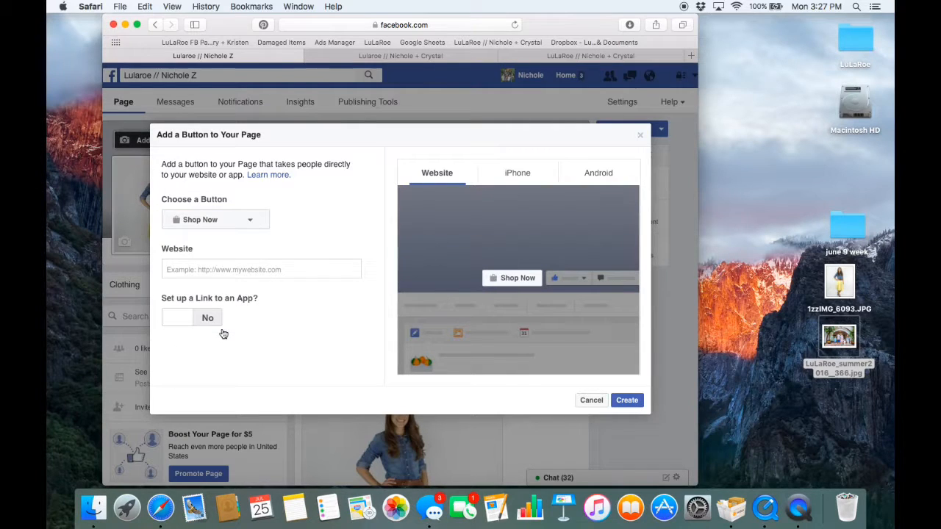
pyautogui.click(216, 269)
pyautogui.write('https://www.facebook.com/groups/LularoeNicholeAndCrystal')
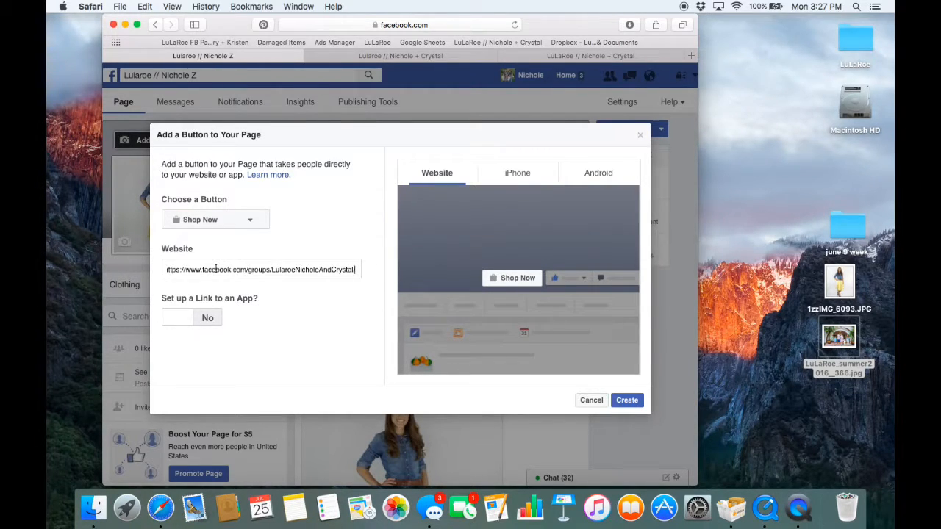
pyautogui.press('super+a')
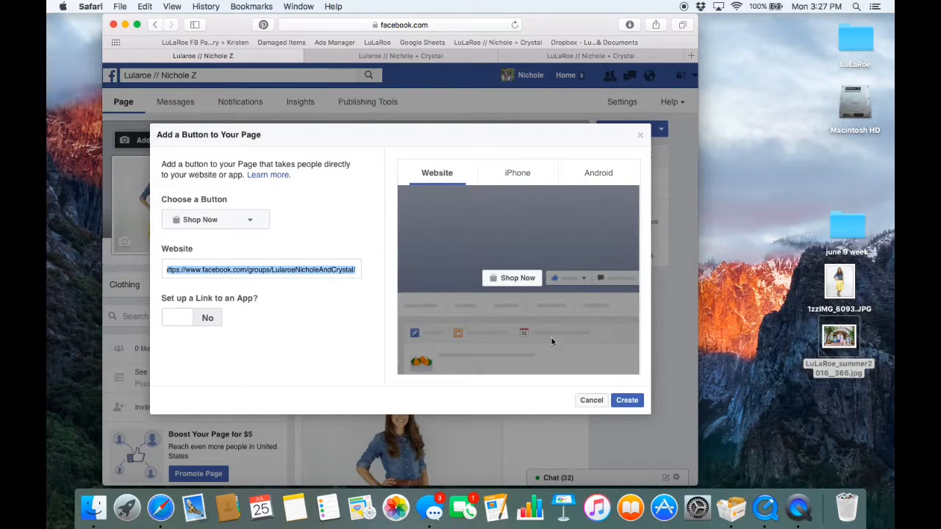
pyautogui.click(627, 401)
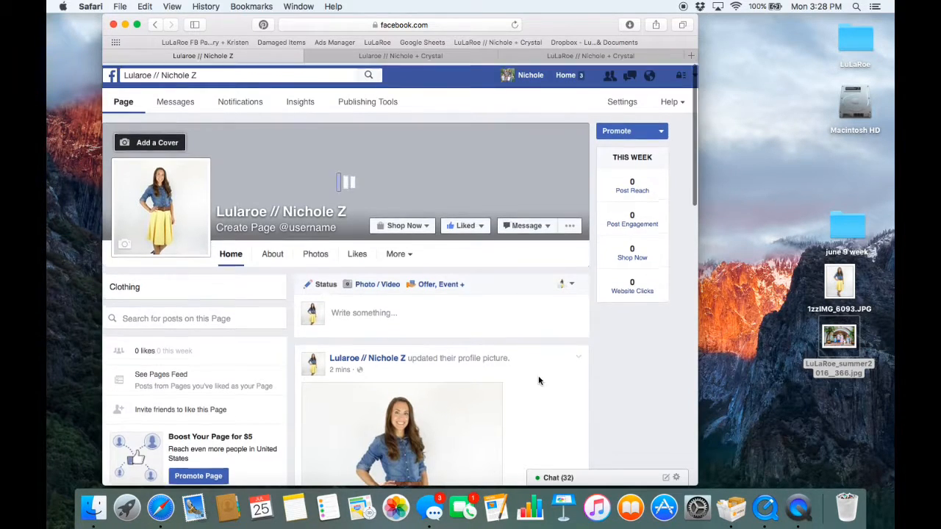
# - Test the new Shop Now button, return to the Page and dismiss the notification
pyautogui.click(407, 223)
pyautogui.click(388, 208)
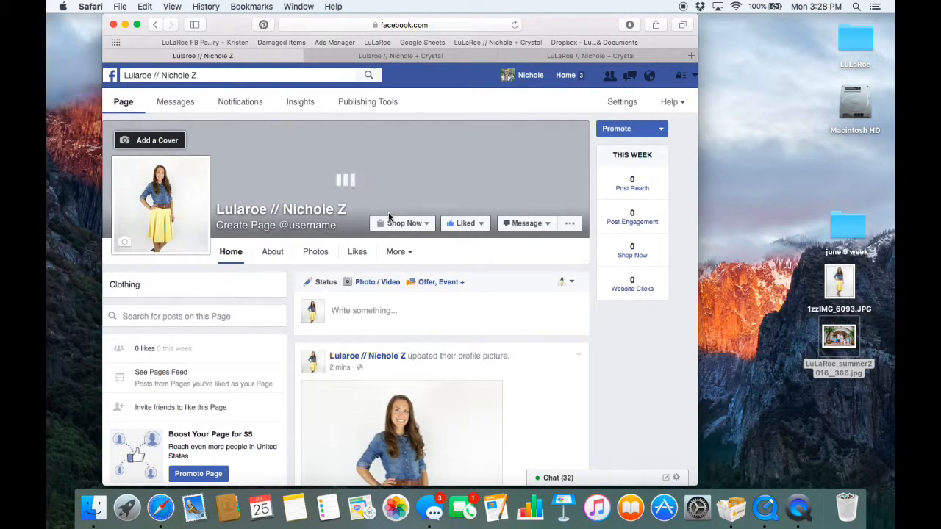
pyautogui.click(395, 225)
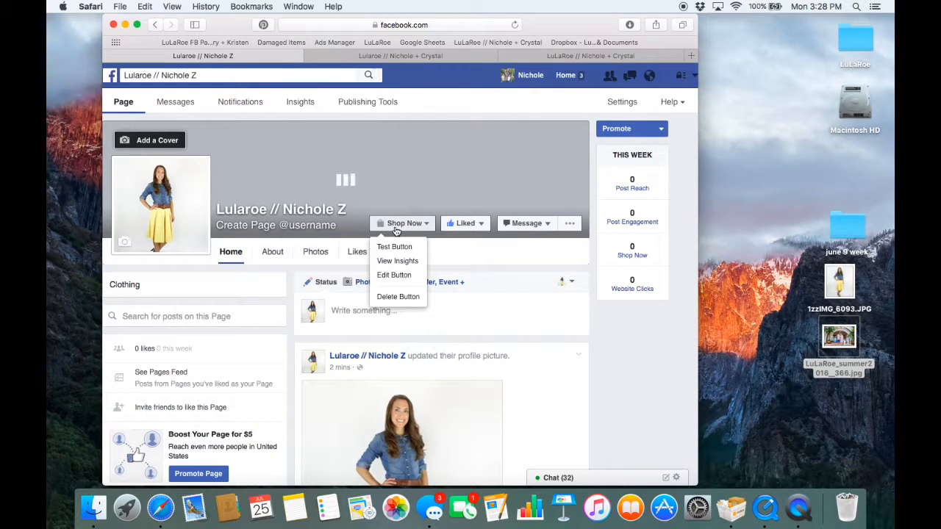
pyautogui.click(394, 247)
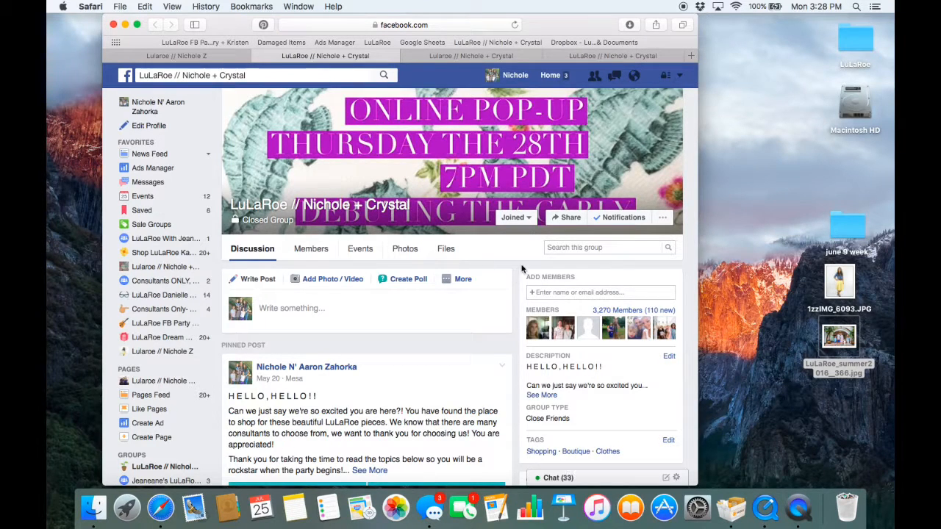
pyautogui.click(206, 59)
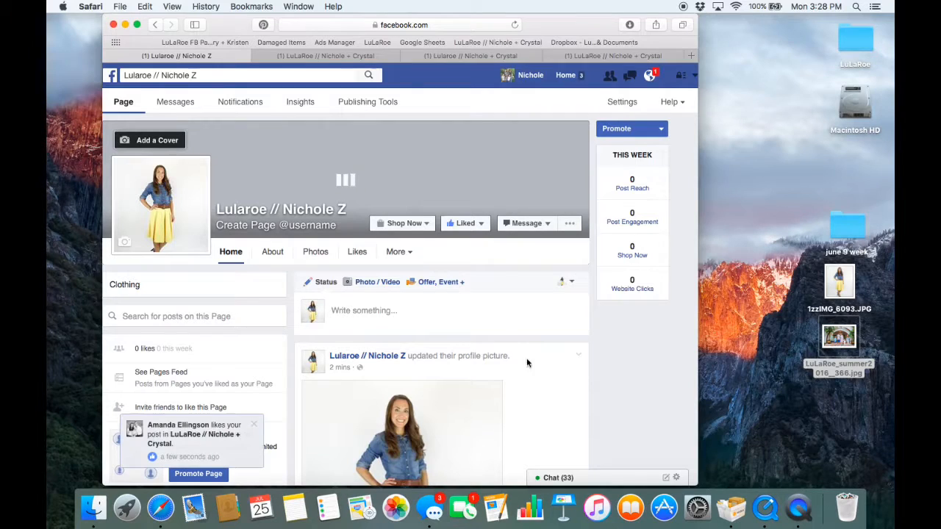
pyautogui.click(254, 425)
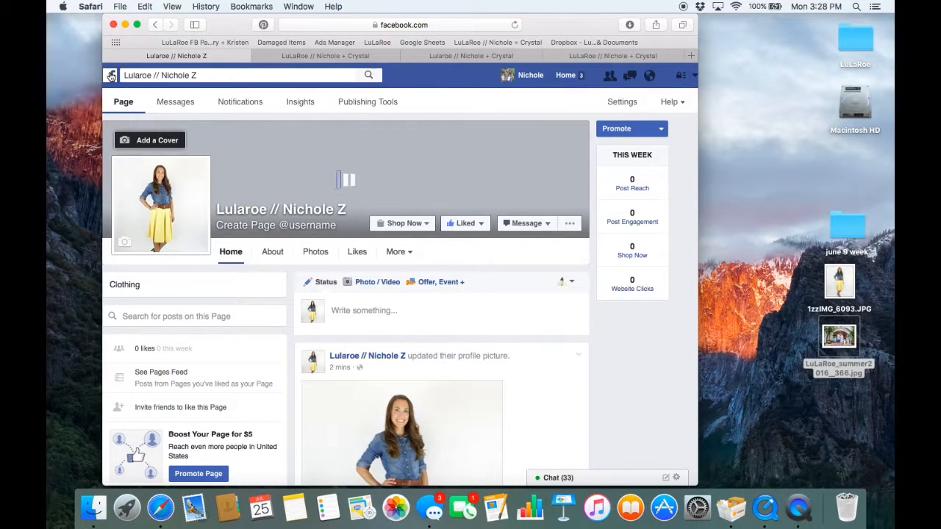
# - Leave the Page despite the pending cover photo upload and open the personal profile's Work and Education information
pyautogui.click(111, 75)
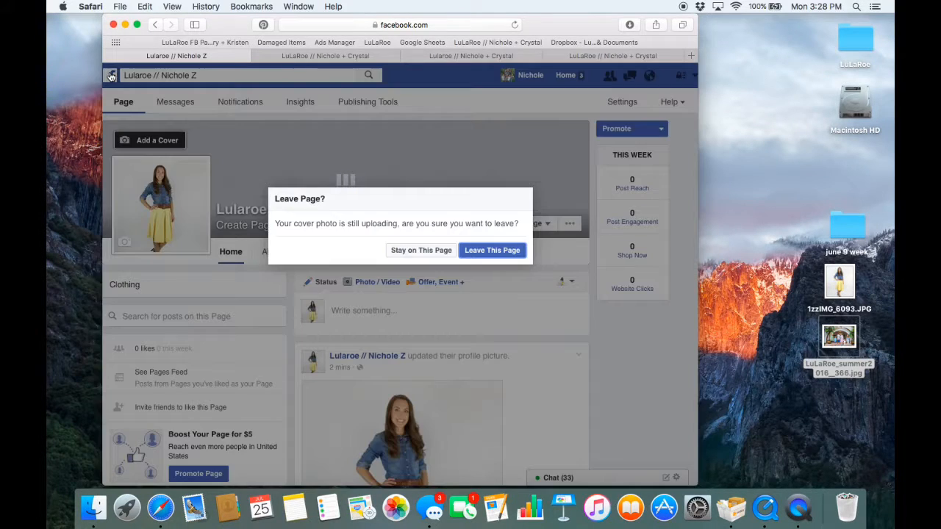
pyautogui.click(499, 257)
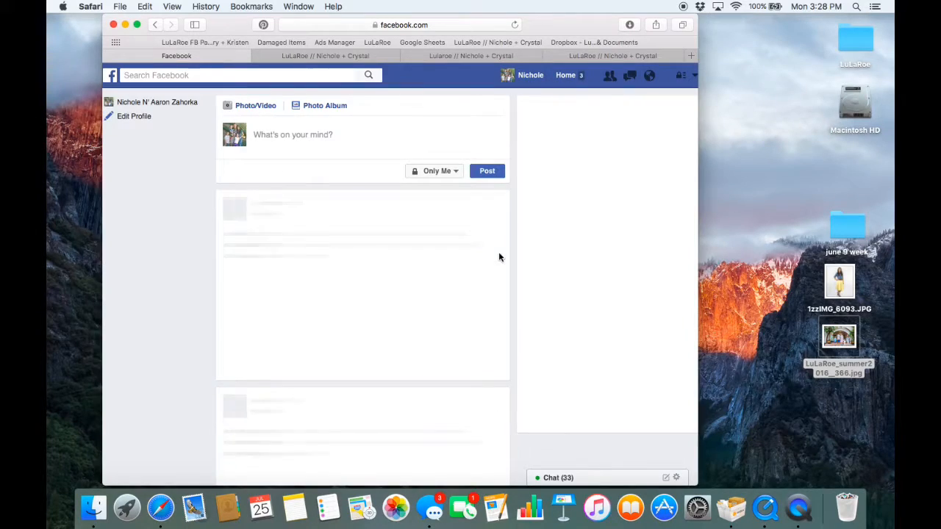
pyautogui.scroll(-3, 143, 277)
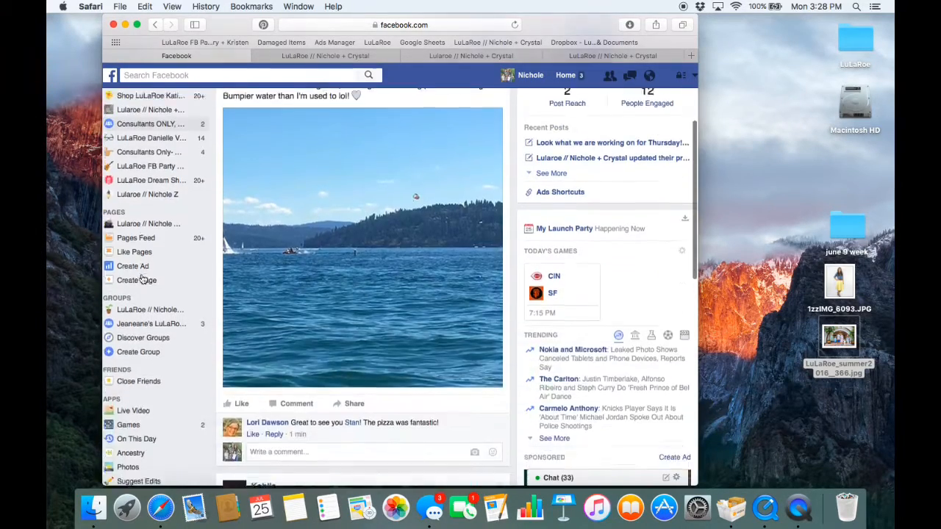
pyautogui.scroll(3, 142, 277)
pyautogui.click(146, 102)
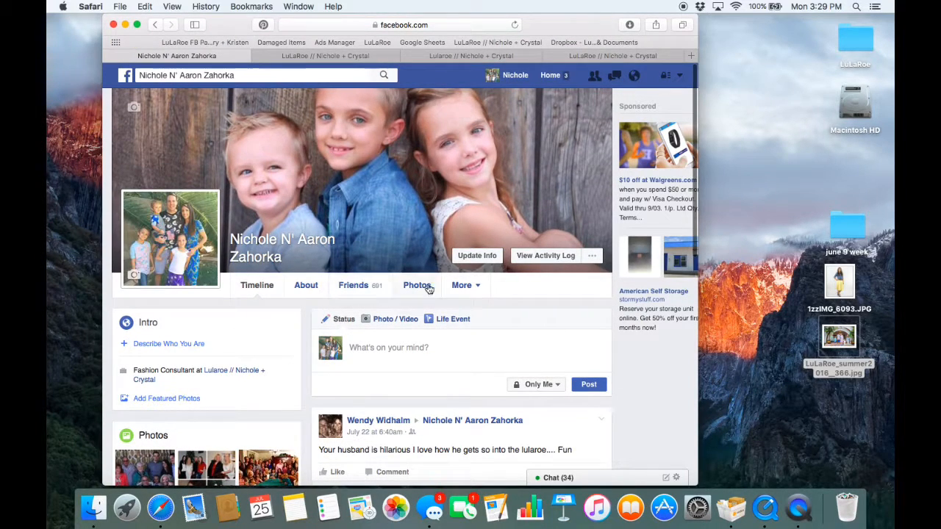
pyautogui.click(488, 262)
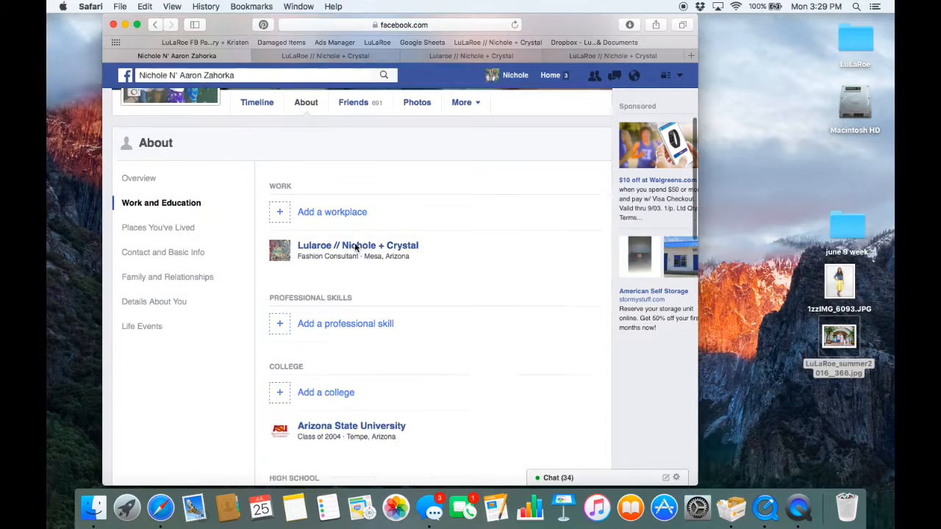
# - Fill in the new LuLaRoe Page as the company of an additional workplace and discard the entry
pyautogui.click(332, 204)
pyautogui.click(406, 208)
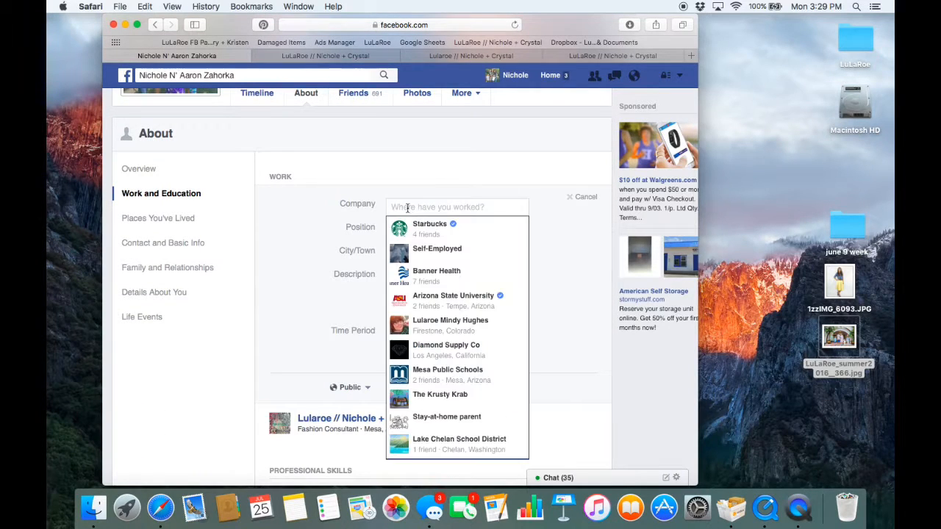
pyautogui.write('Lu')
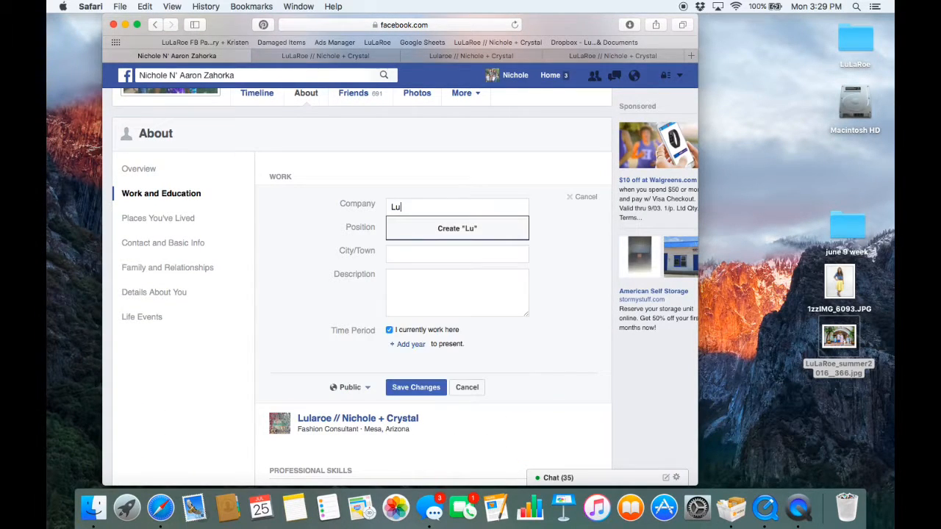
pyautogui.write('LaRoe')
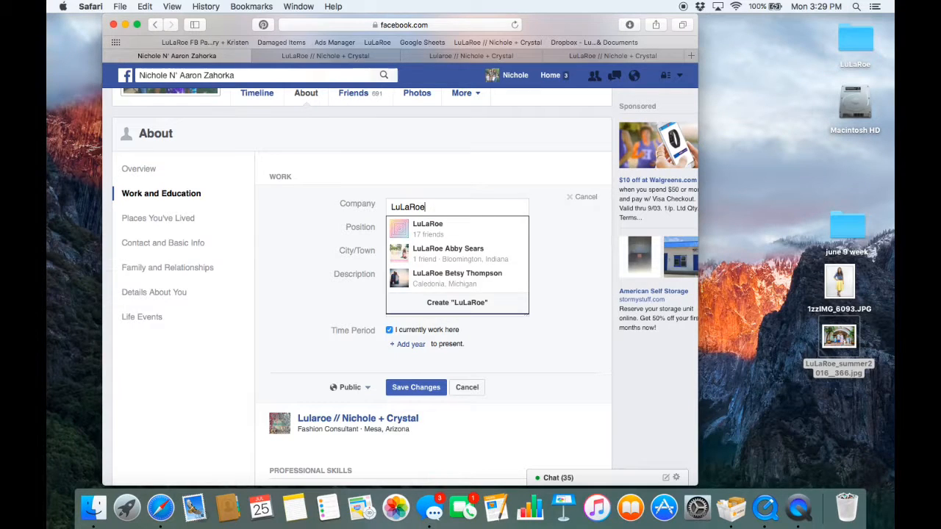
pyautogui.write(' //')
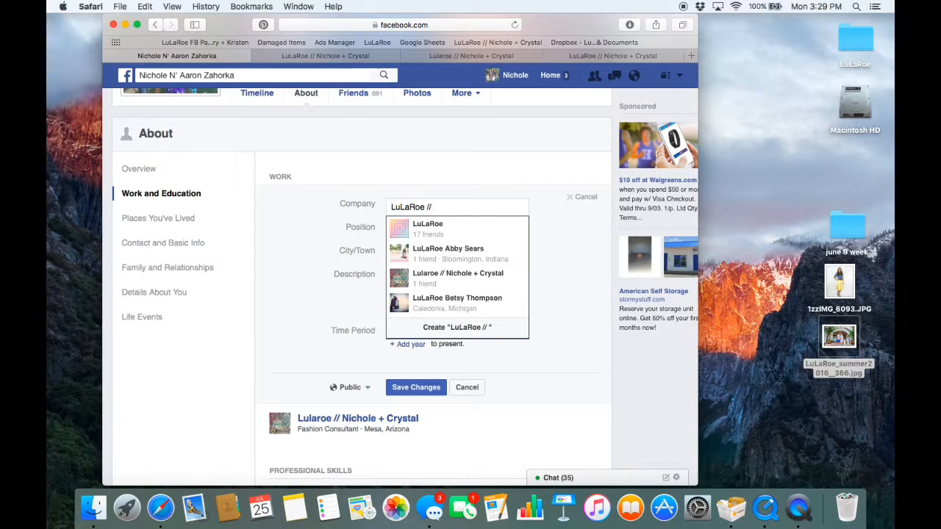
pyautogui.write(' ni')
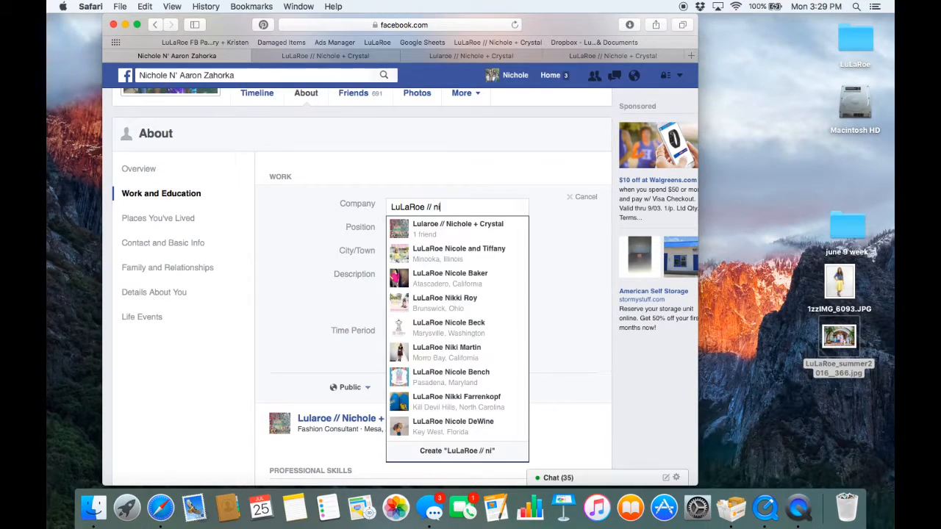
pyautogui.write('chole')
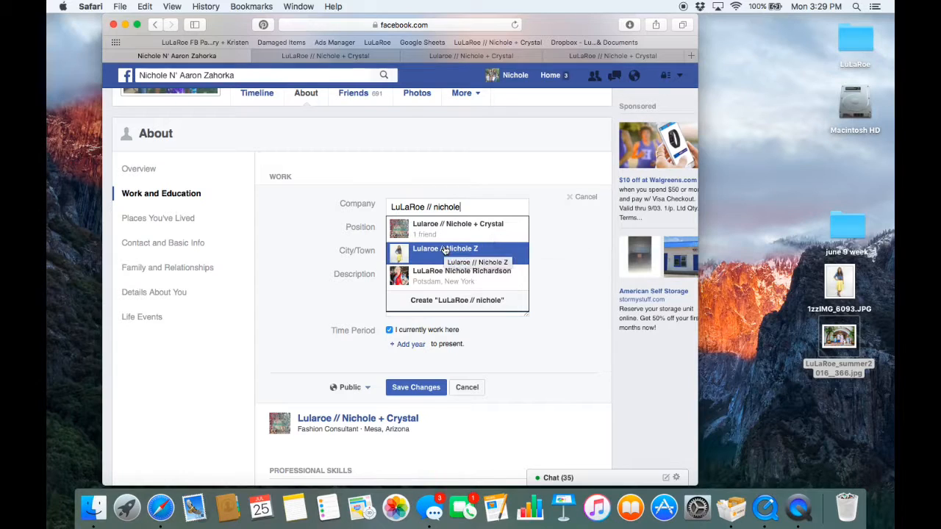
pyautogui.click(485, 255)
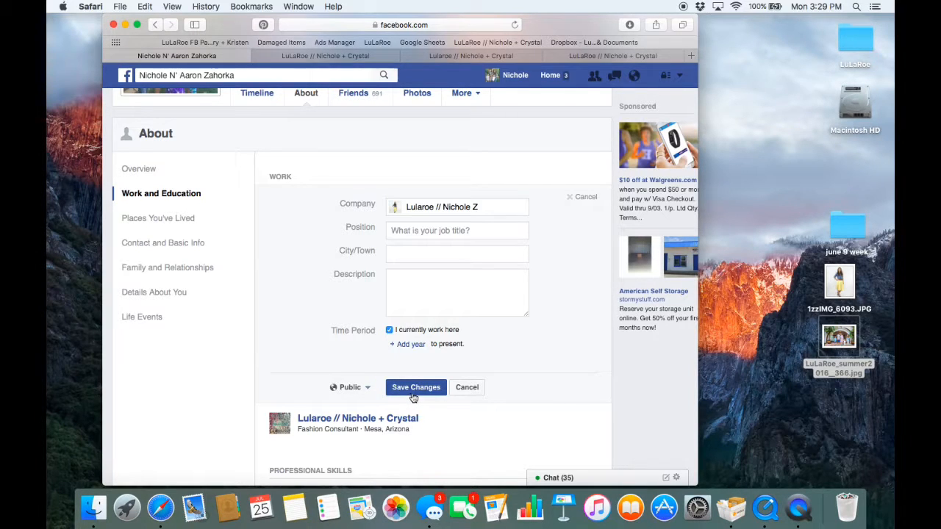
pyautogui.click(468, 387)
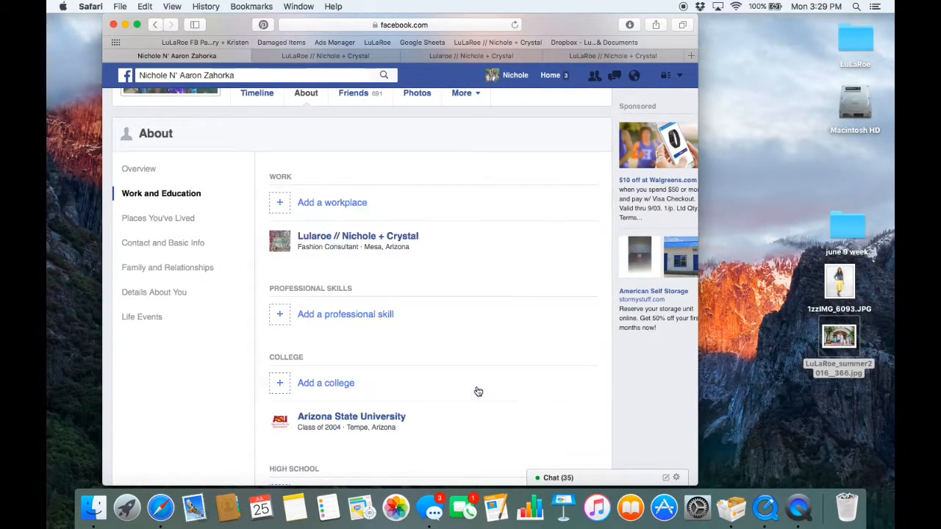
# - Open the workplace Page linked in the profile's intro, test its Shop Now button and return to that Page
pyautogui.moveTo(366, 243)
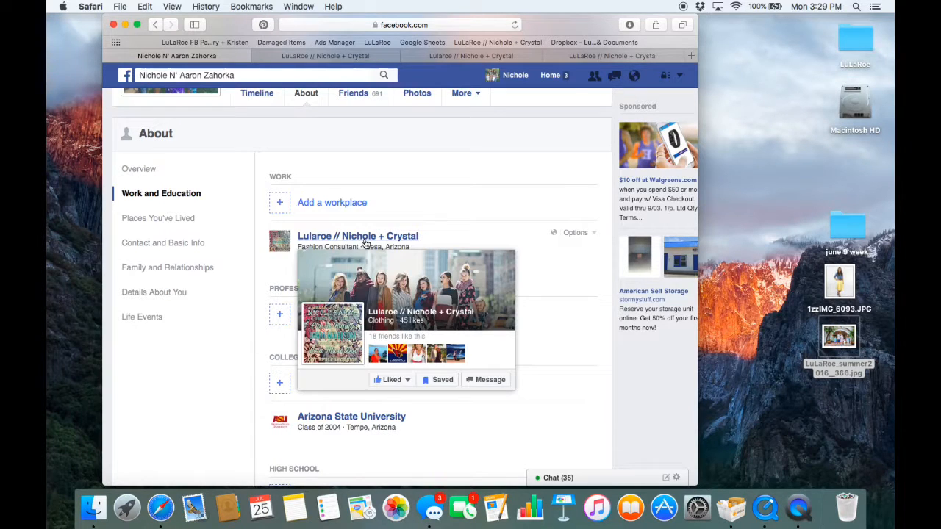
pyautogui.scroll(5, 365, 243)
pyautogui.click(255, 214)
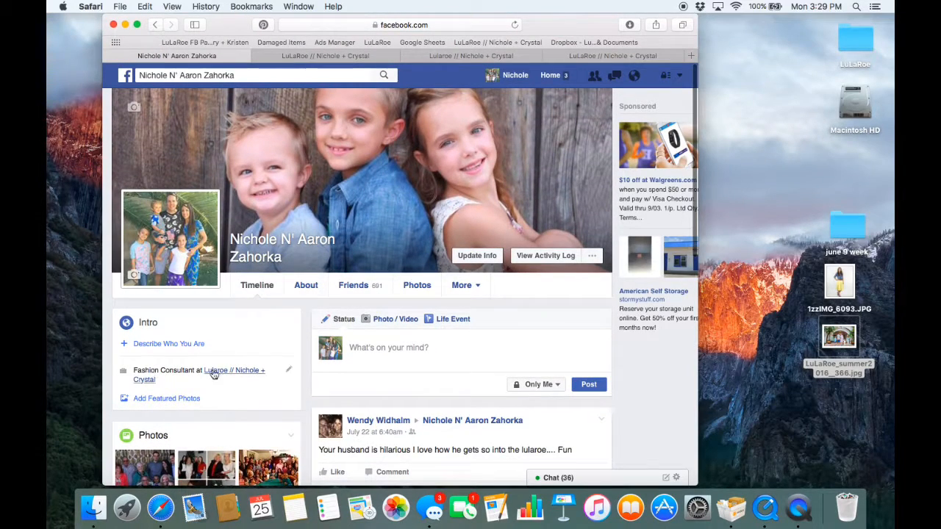
pyautogui.click(240, 374)
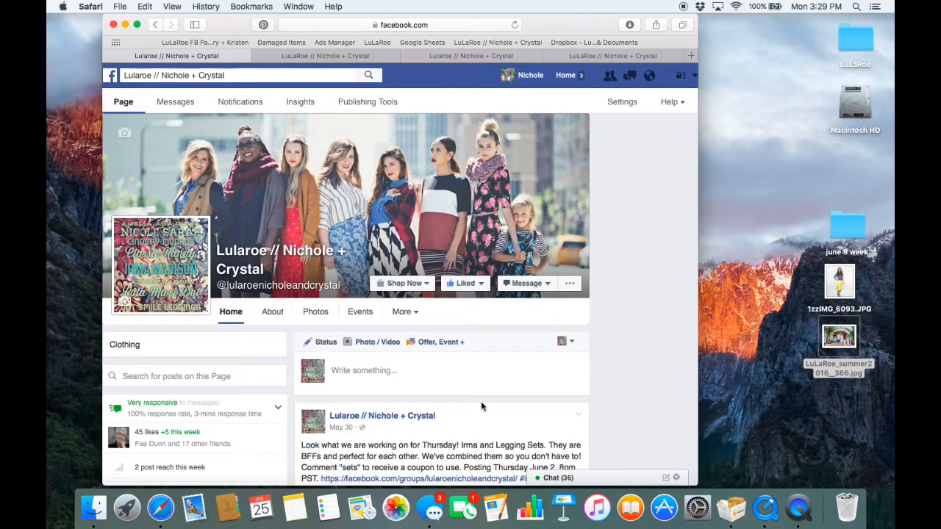
pyautogui.click(396, 285)
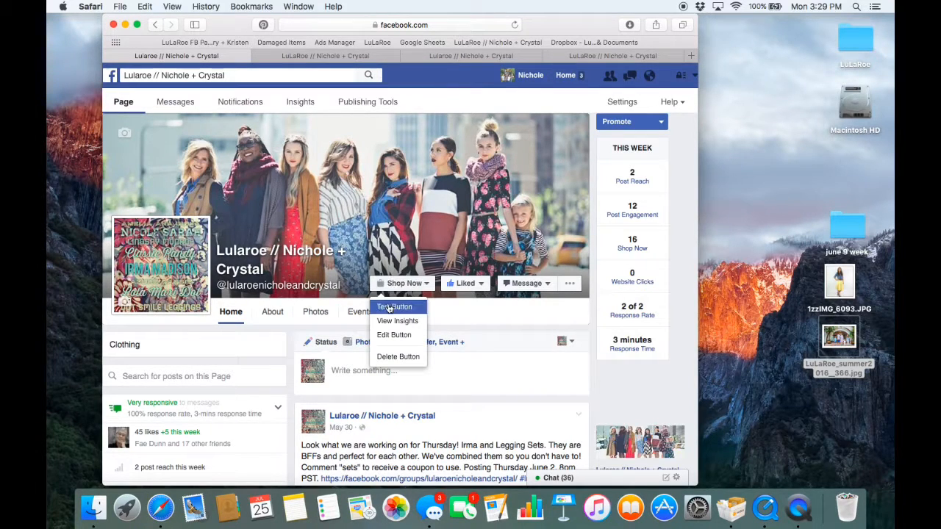
pyautogui.click(390, 307)
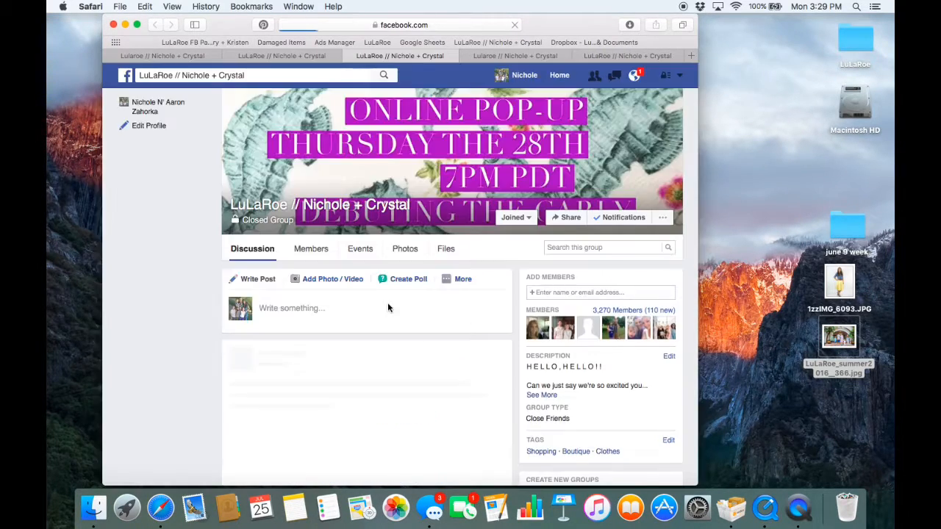
pyautogui.click(180, 57)
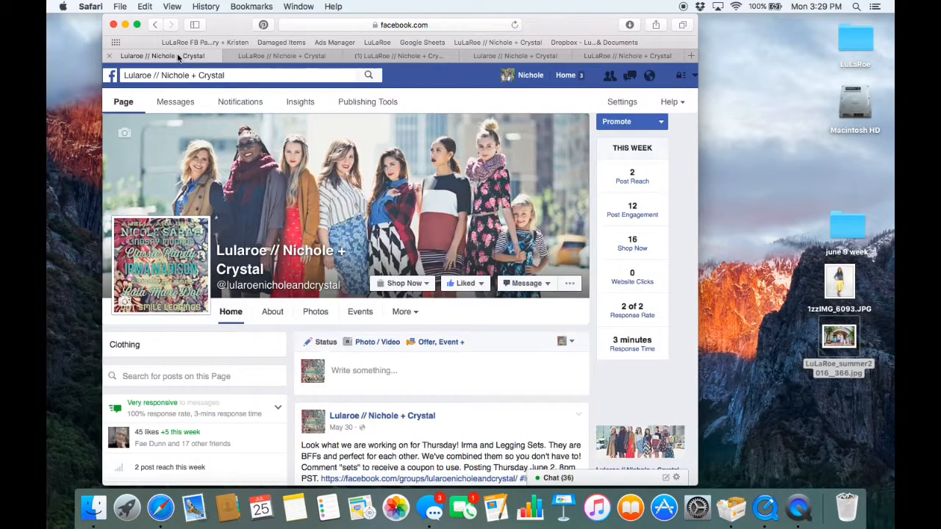
# - Return to the personal profile and preview the workplace Page linked in its intro
pyautogui.click(110, 78)
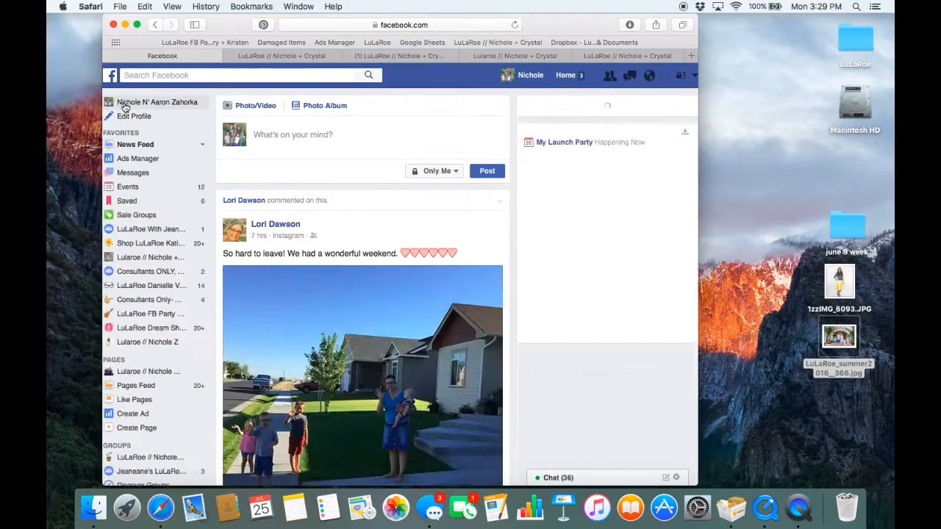
pyautogui.click(125, 103)
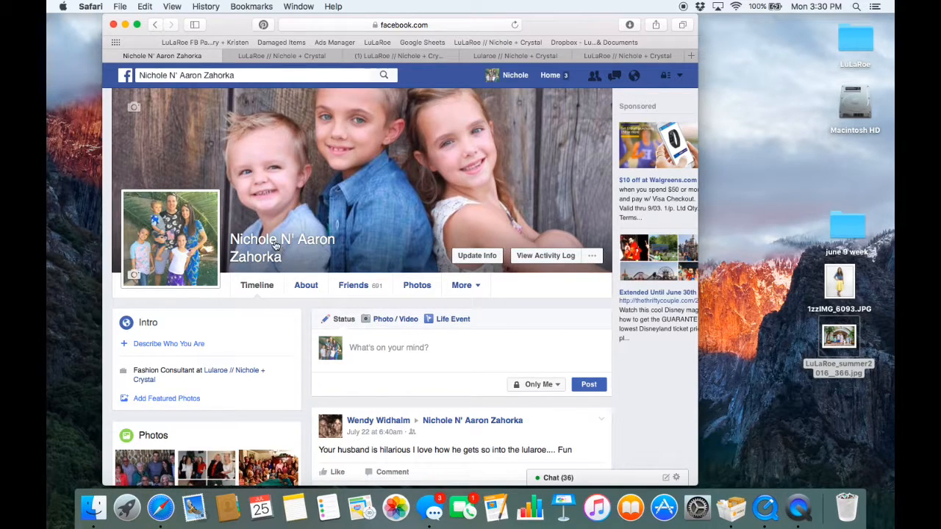
pyautogui.scroll(-1, 275, 245)
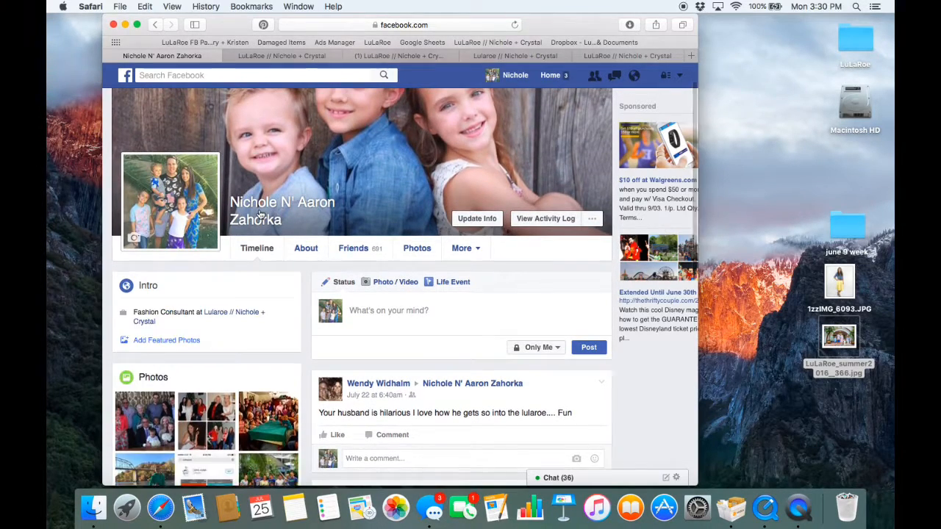
pyautogui.scroll(-2, 380, 212)
pyautogui.scroll(2, 379, 209)
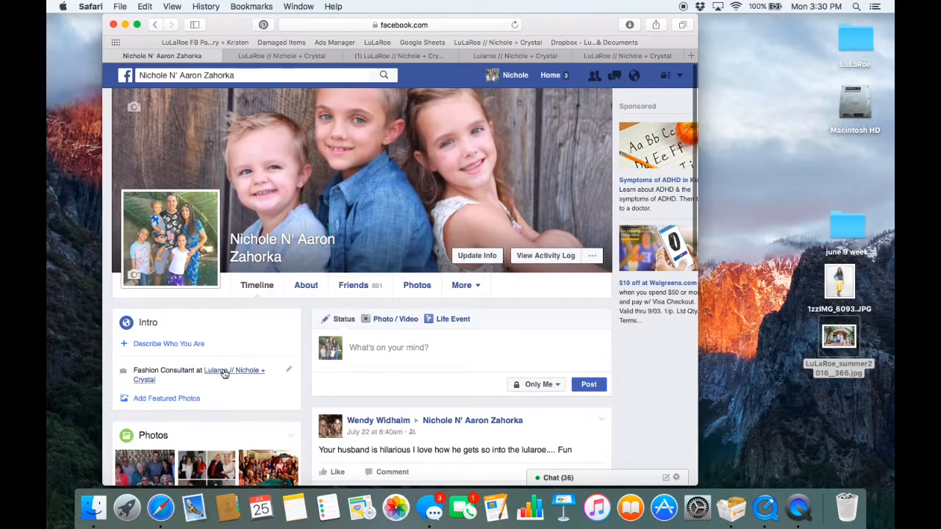
pyautogui.moveTo(226, 373)
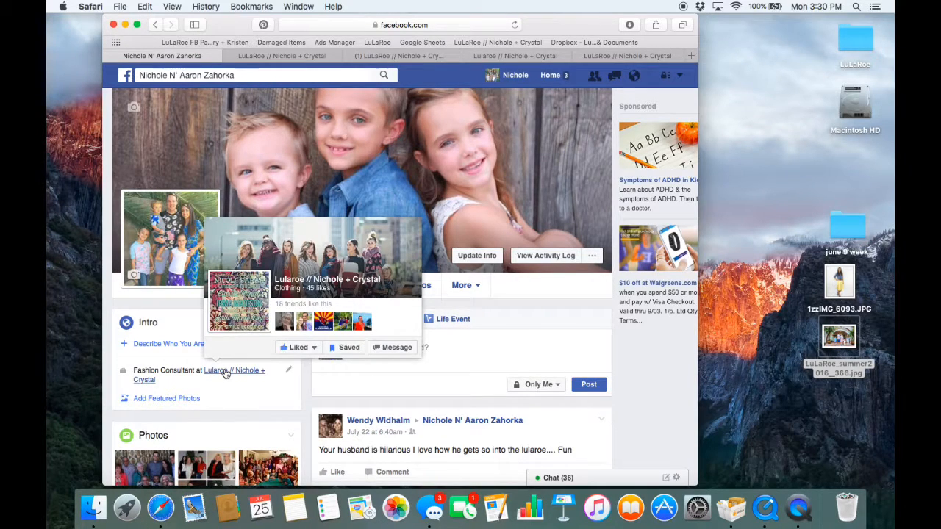
# - Visit the workplace Page from the profile's intro again, follow Shop Now to the linked closed group and go back to the Page
pyautogui.click(225, 374)
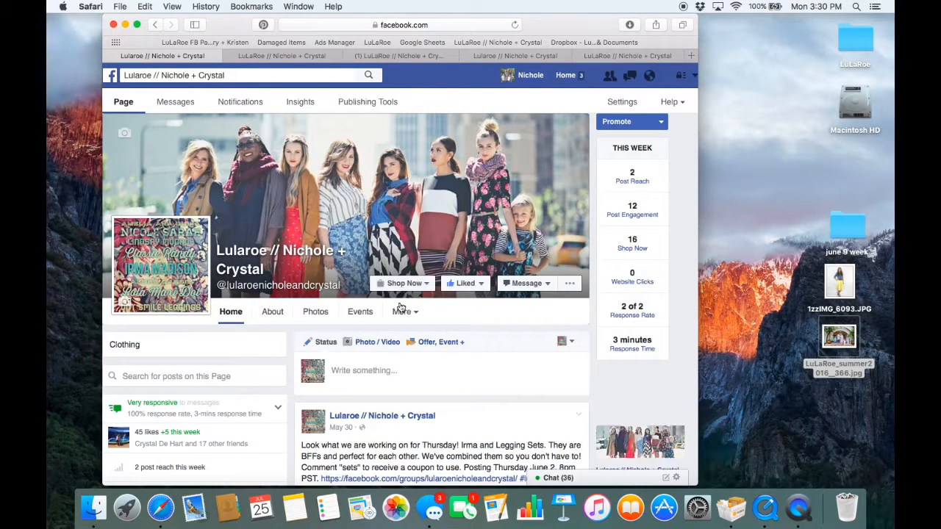
pyautogui.click(403, 284)
pyautogui.click(395, 307)
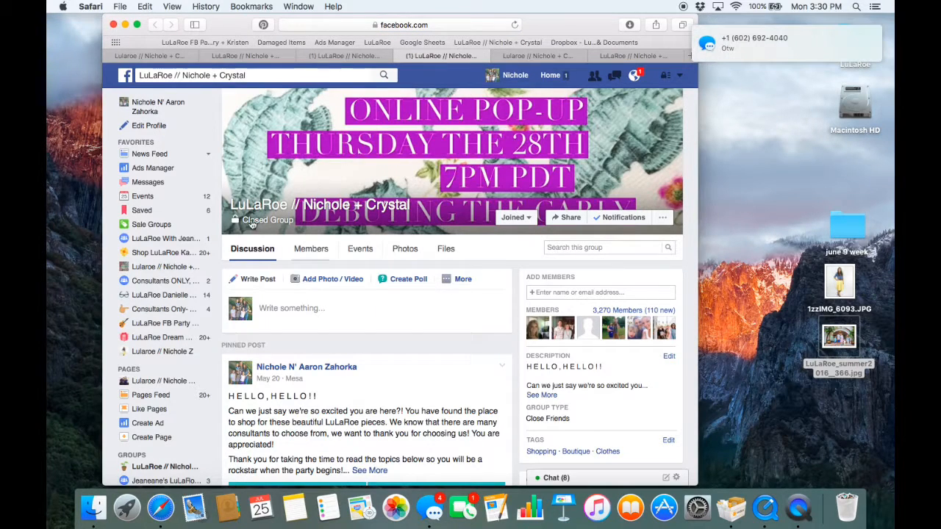
pyautogui.click(135, 58)
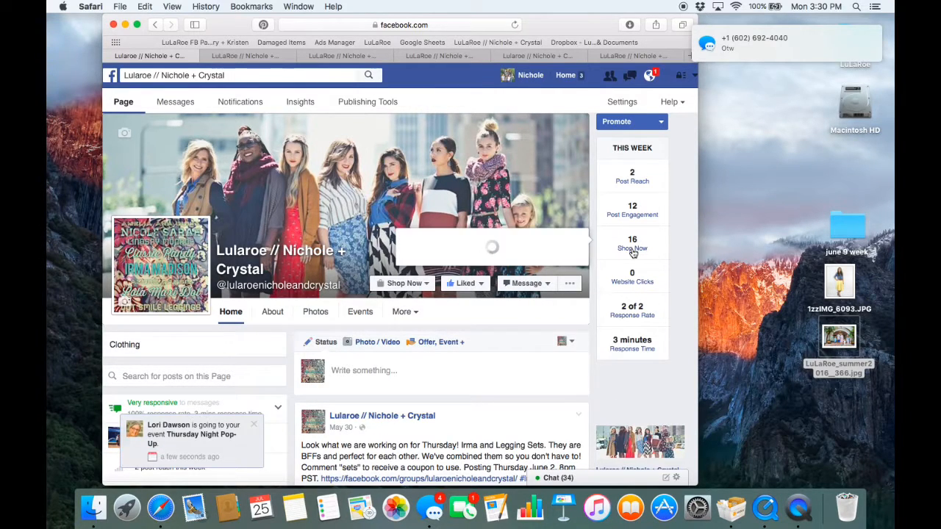
# - Check the Page's weekly Shop Now and Website Clicks statistics
pyautogui.moveTo(858, 48)
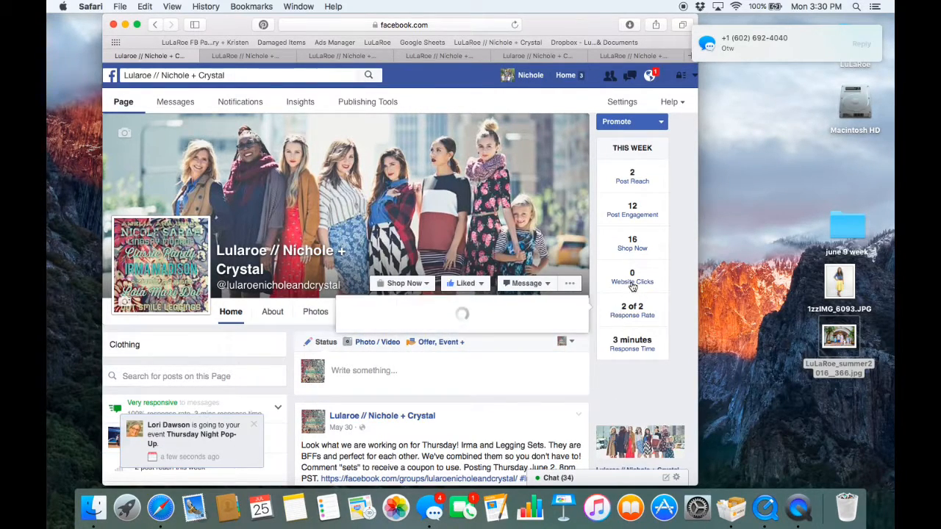
pyautogui.moveTo(632, 252)
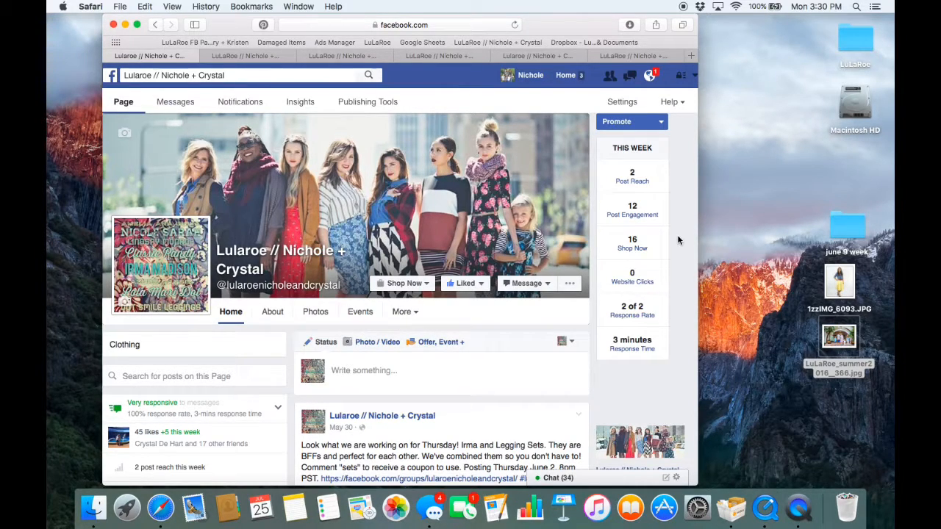
pyautogui.scroll(1, 660, 216)
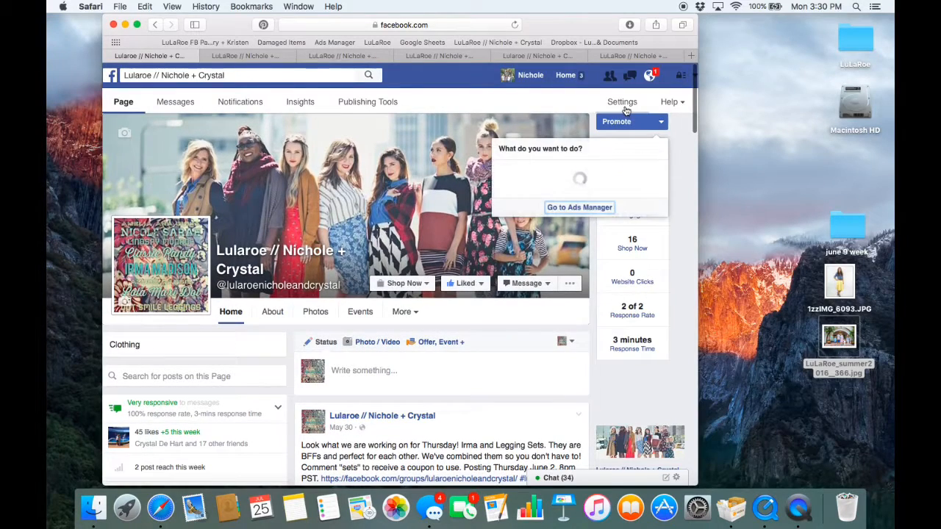
# - Open the Page's settings, view the Unpublish Page option under Page Visibility and leave it without changes
pyautogui.click(621, 103)
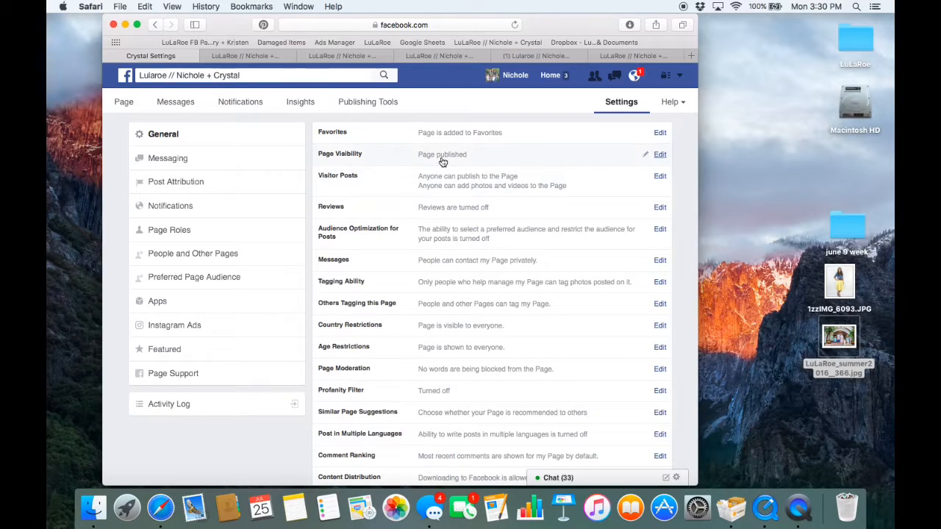
pyautogui.click(443, 161)
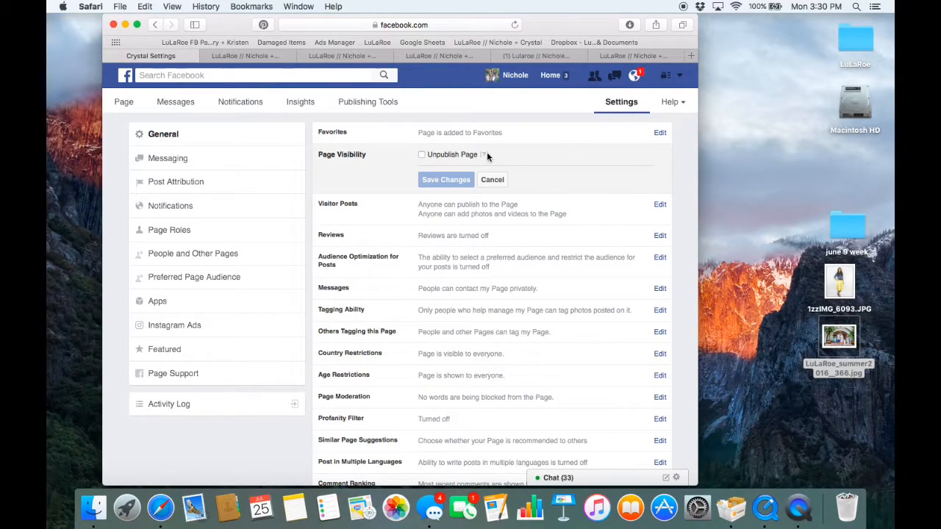
pyautogui.moveTo(485, 154)
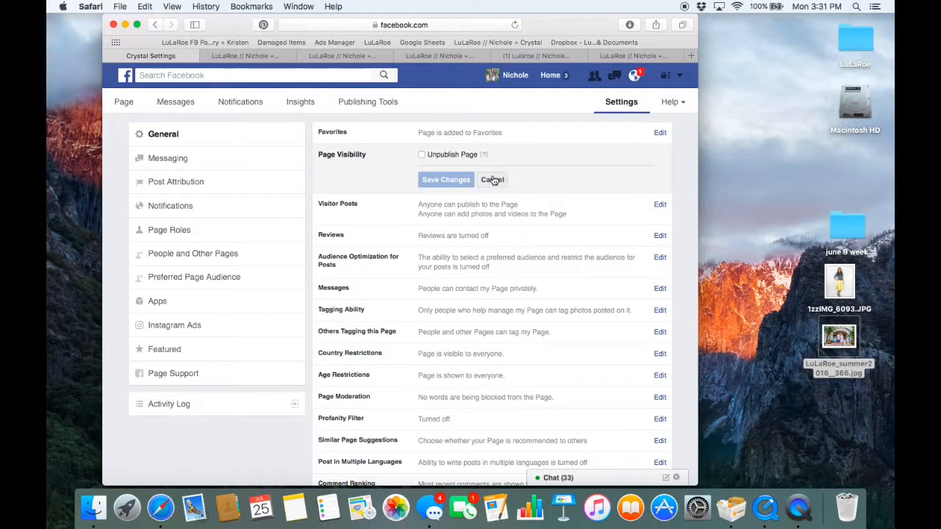
pyautogui.click(491, 180)
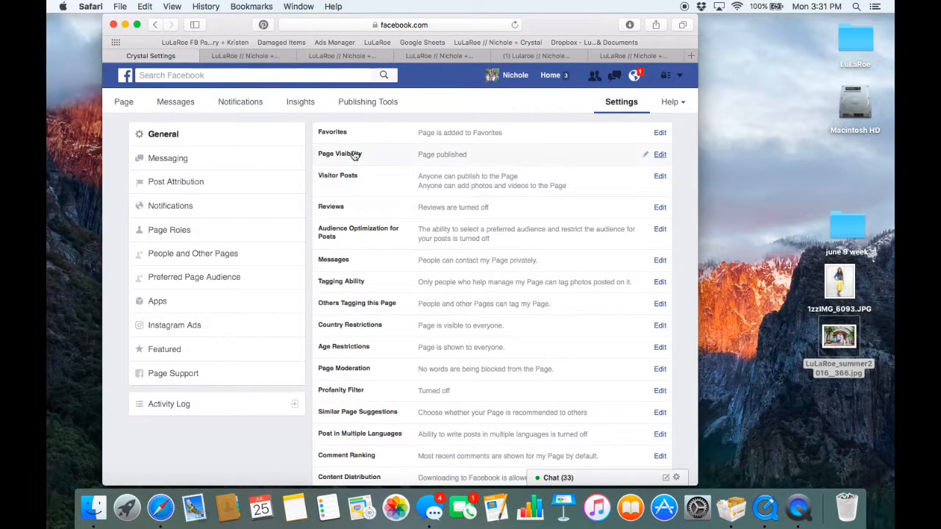
# - Go back to the personal profile through the news feed and open the workplace Page linked in its intro
pyautogui.click(127, 76)
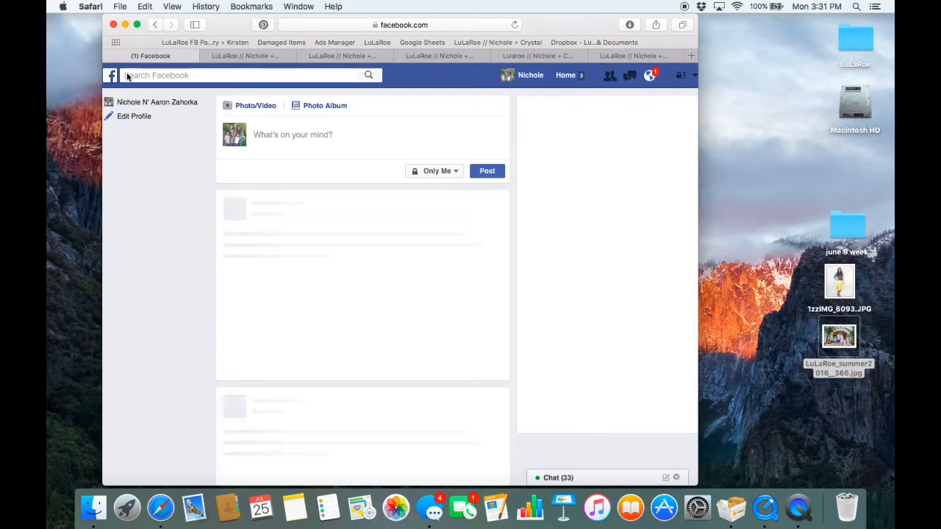
pyautogui.click(147, 104)
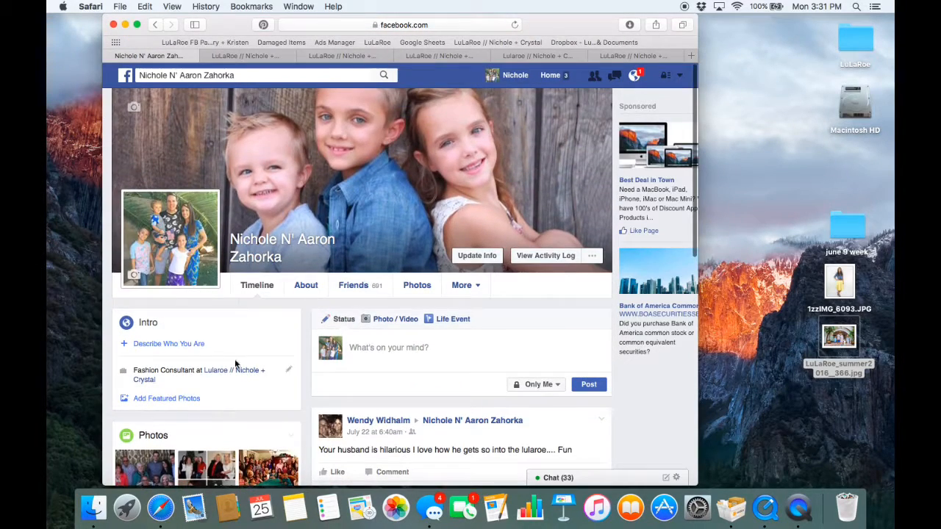
pyautogui.click(235, 369)
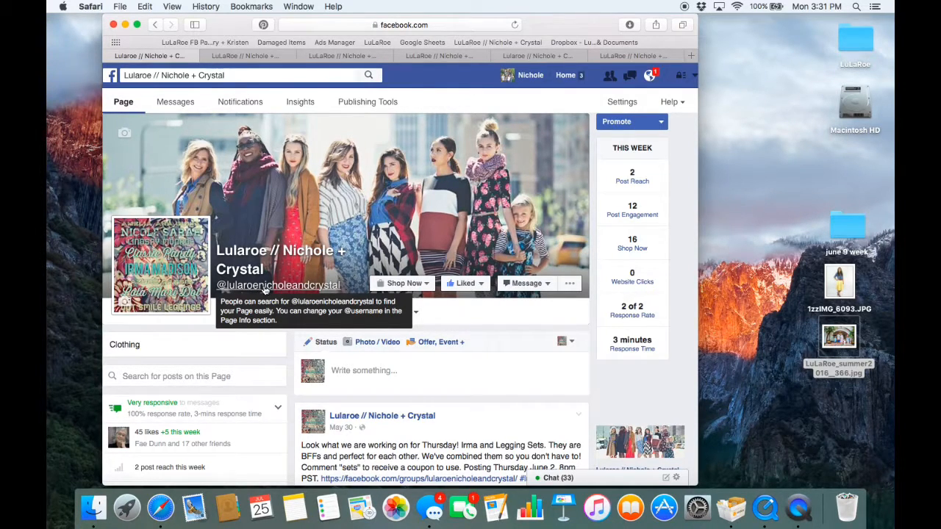
# - Open the new LuLaRoe Page from the closed group's shortcuts and dismiss the Suggest Page to Email Contacts tip
pyautogui.click(526, 58)
pyautogui.click(455, 59)
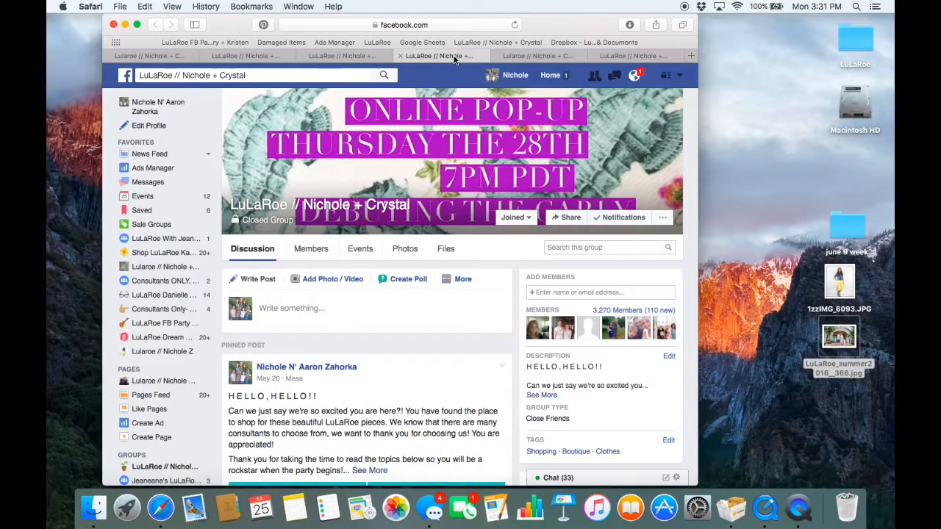
pyautogui.click(159, 353)
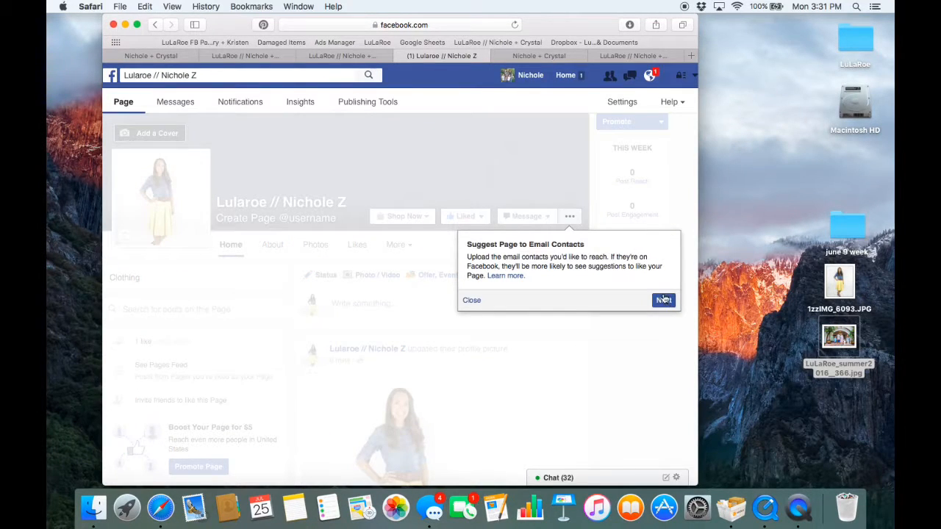
pyautogui.click(469, 300)
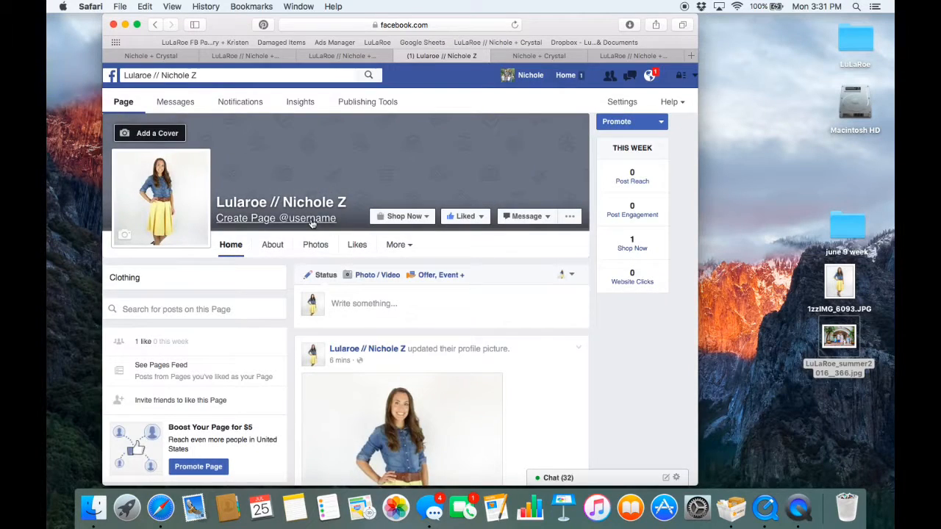
# - Try a username for the new Page made of lularoe followed by the consultant's full name
pyautogui.click(310, 218)
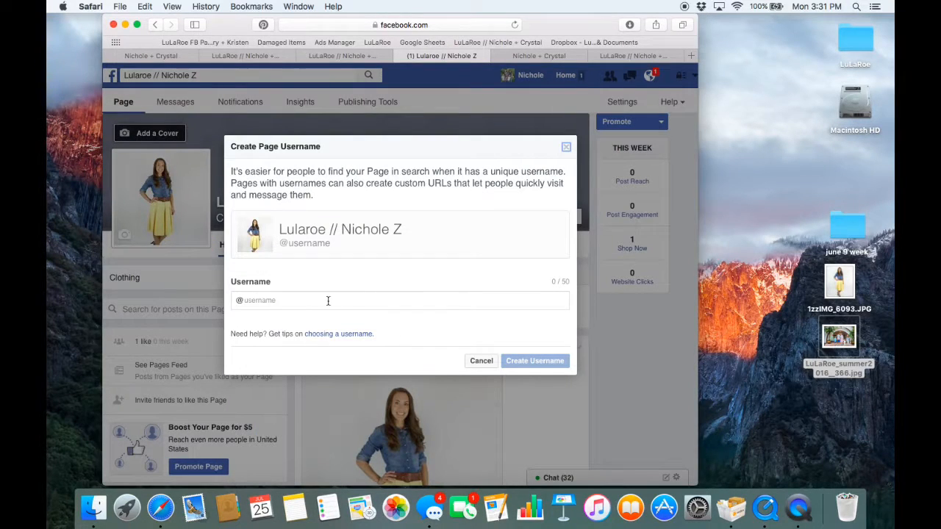
pyautogui.click(327, 300)
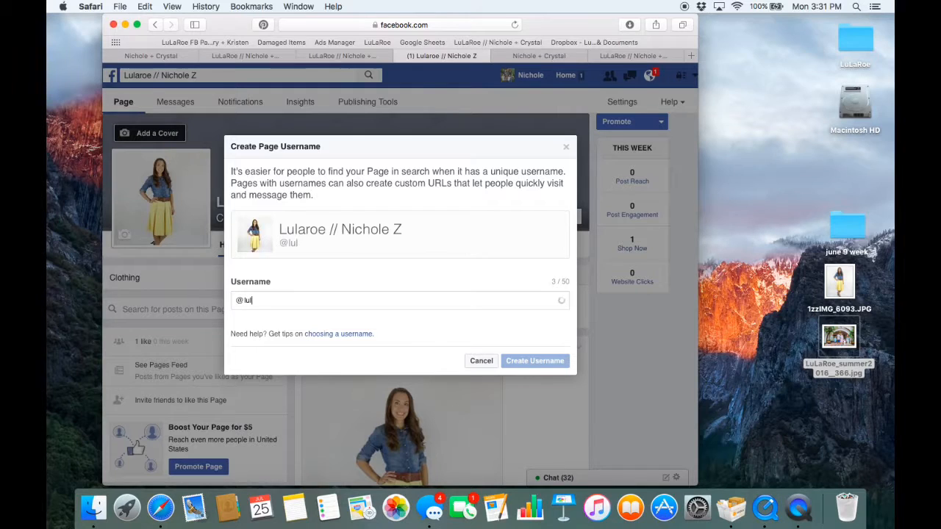
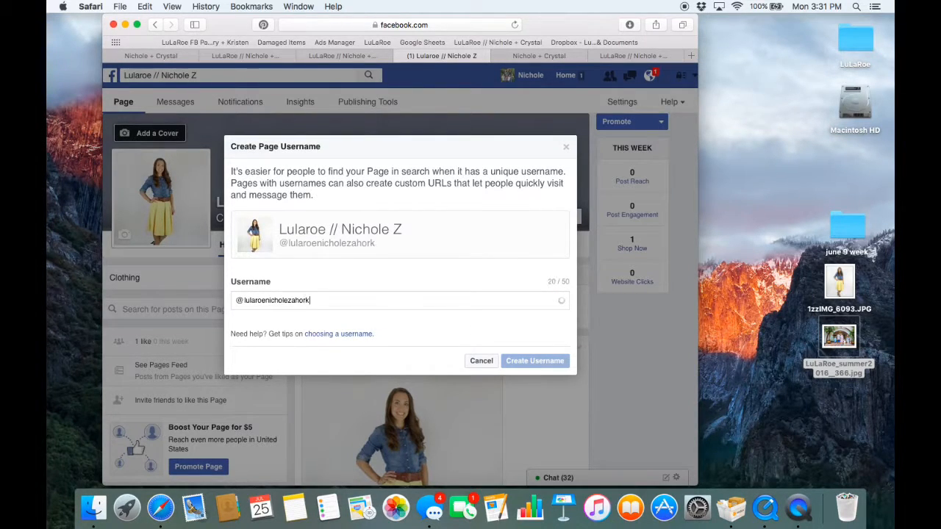
# - Try a username combining lularoe with both consultants' first names joined by "and", and cancel the username creation
pyautogui.press('BackSpace')
pyautogui.press('BackSpace')
pyautogui.press('BackSpace')
pyautogui.press('BackSpace')
pyautogui.press('BackSpace')
pyautogui.press('BackSpace')
pyautogui.press('BackSpace')
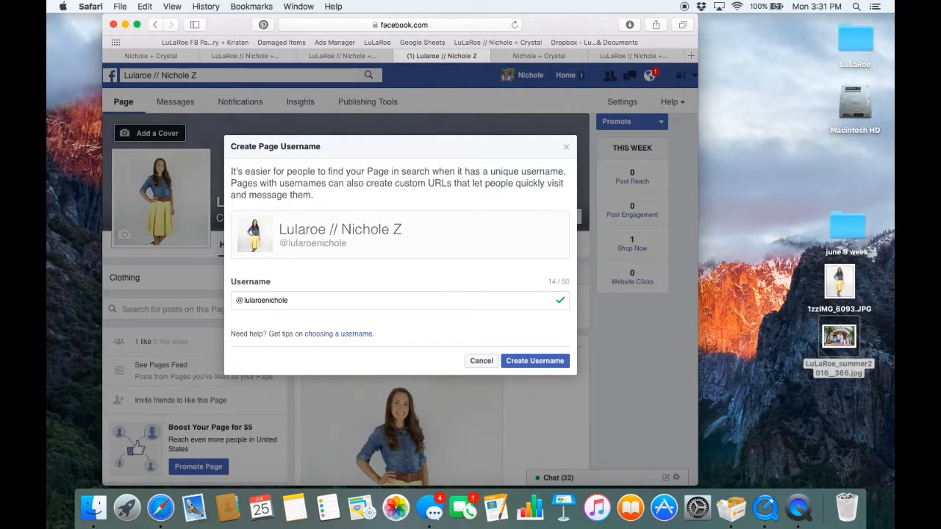
pyautogui.write('andcr')
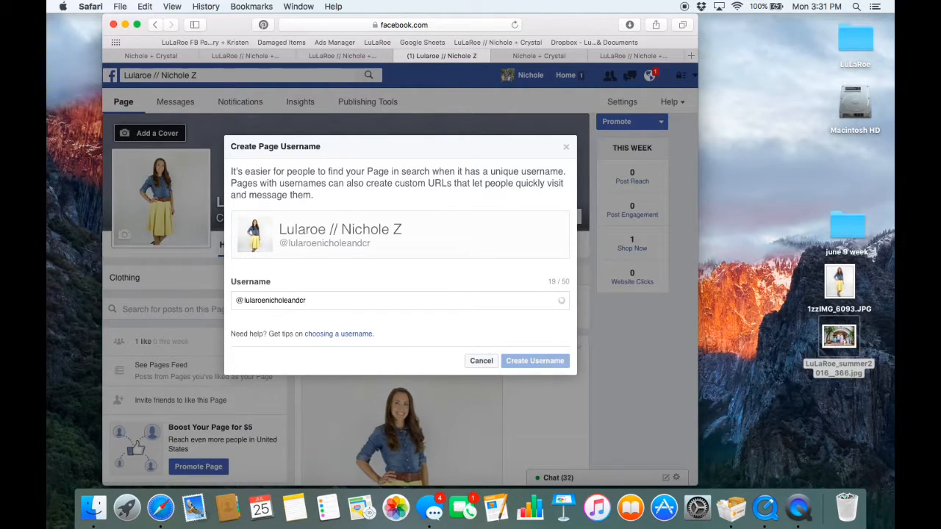
pyautogui.write('ystal')
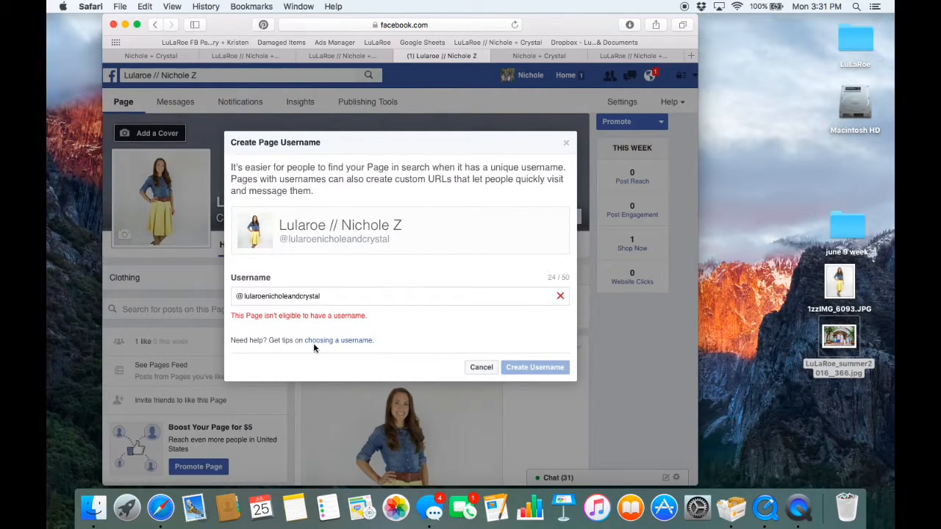
pyautogui.click(475, 371)
pyautogui.click(566, 143)
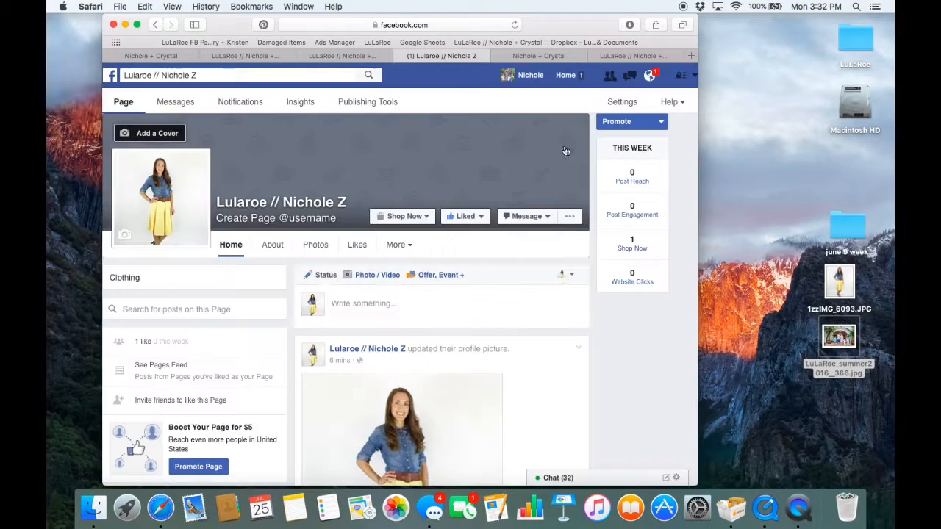
# - Look at the new Page's promotion choices and the profile picture post's boost option, and close them
pyautogui.click(629, 127)
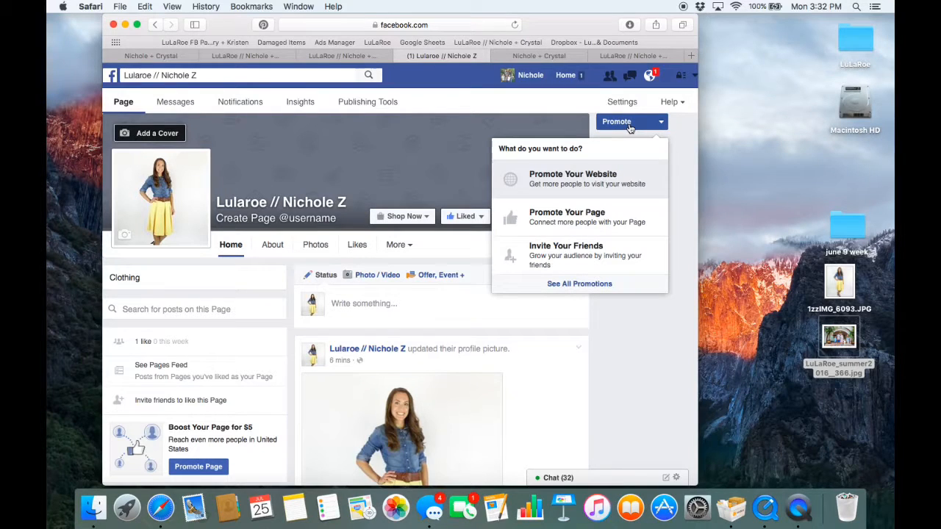
pyautogui.scroll(-5, 441, 331)
pyautogui.click(546, 371)
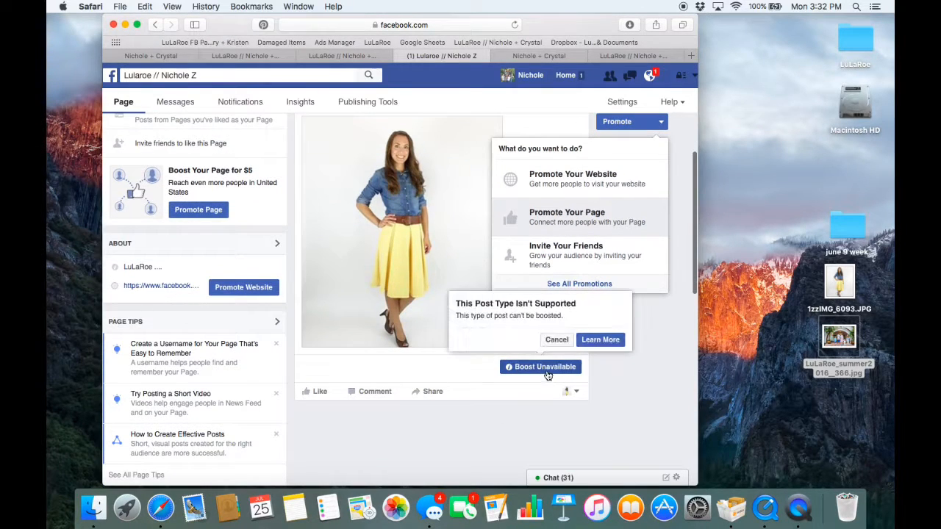
pyautogui.scroll(5, 336, 273)
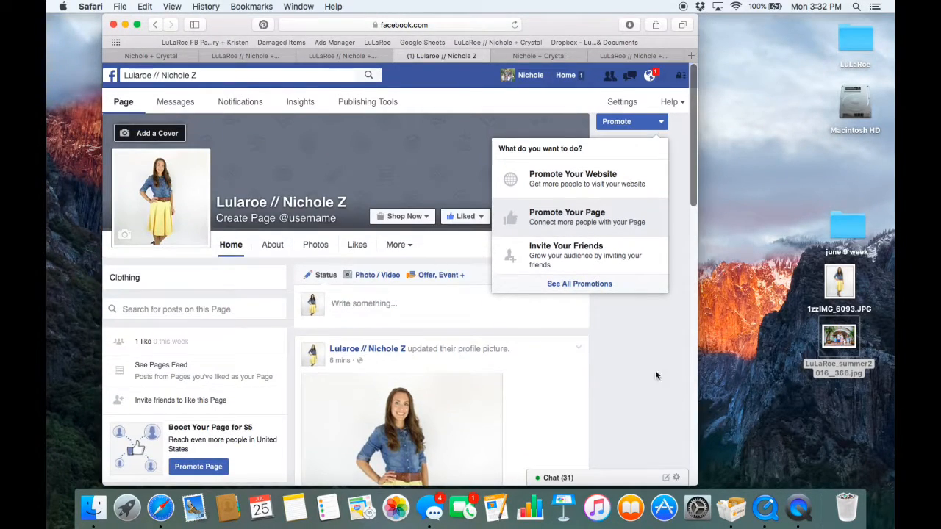
pyautogui.click(638, 348)
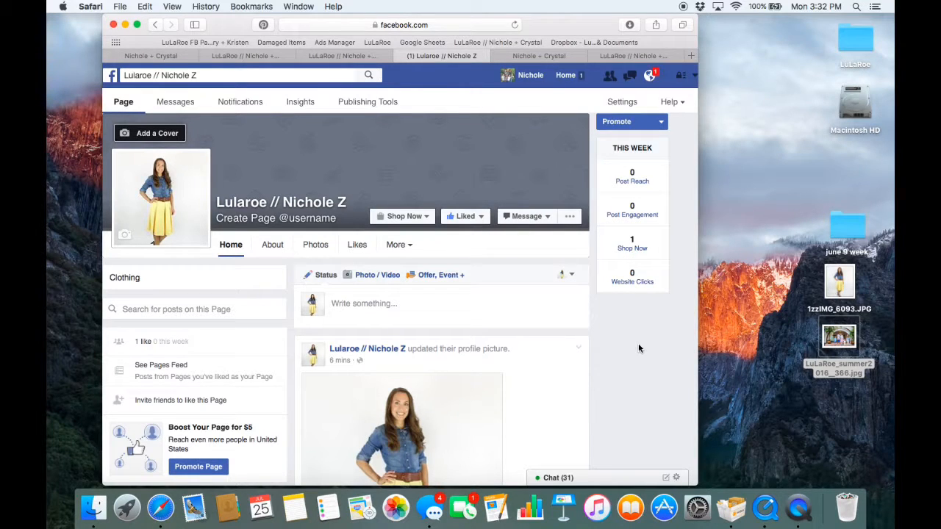